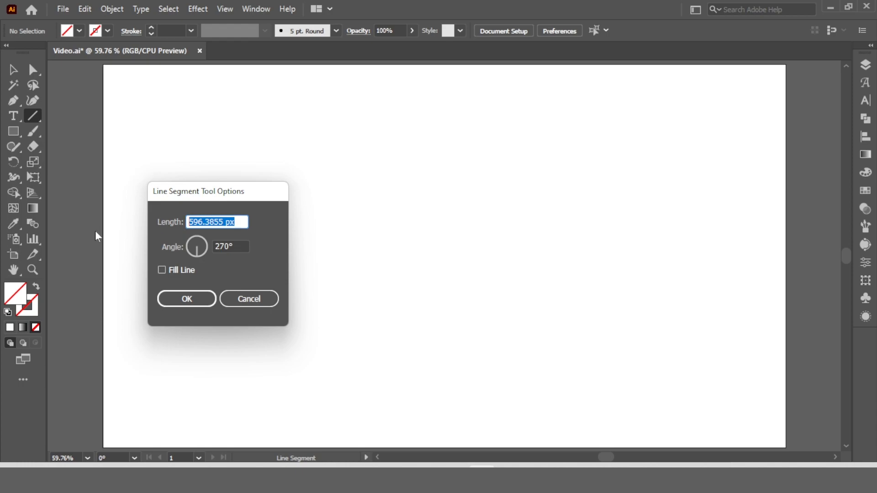
Step: Create a 600 px line segment at a 270° angle and centre it vertically on the artboard
key("Return")
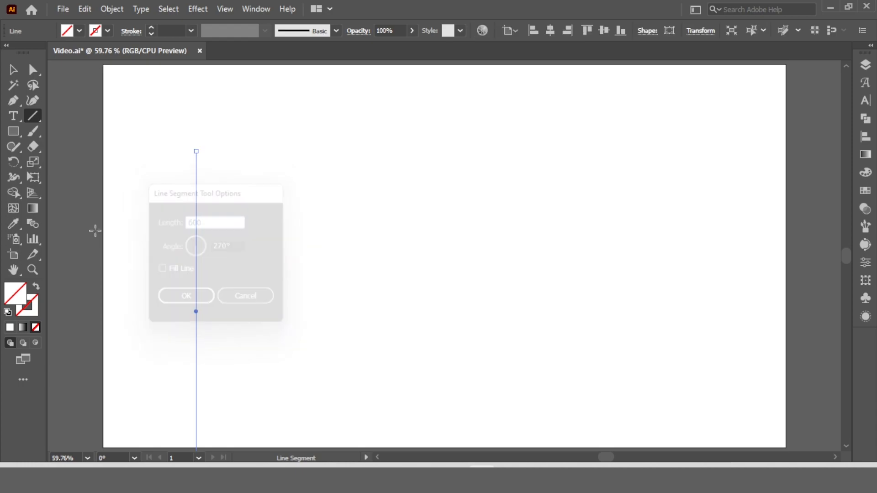
left_click(13, 70)
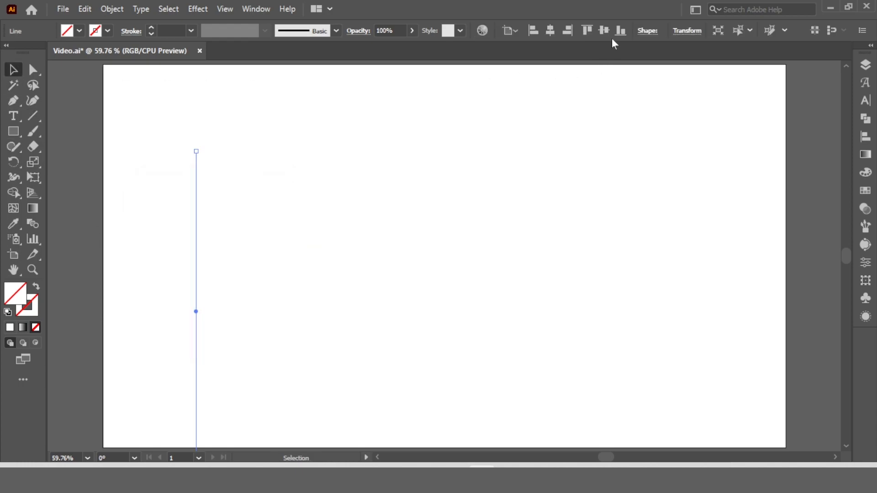
left_click(865, 136)
left_click(817, 93)
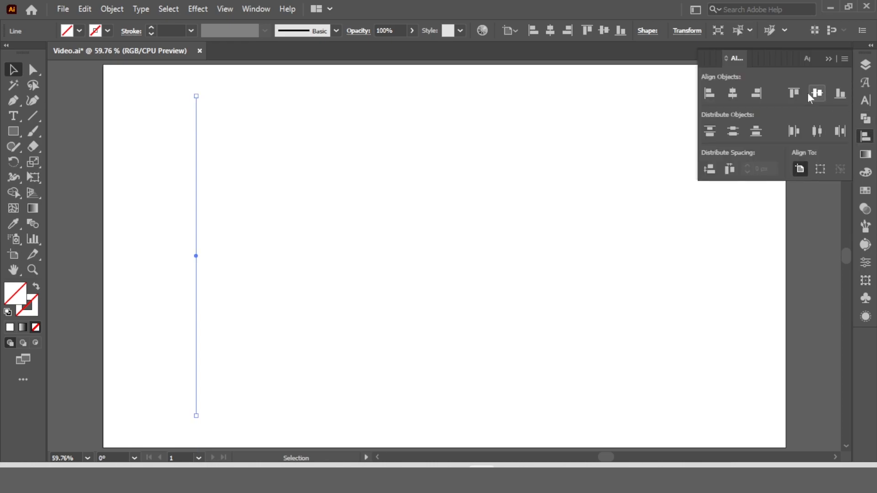
left_click(828, 59)
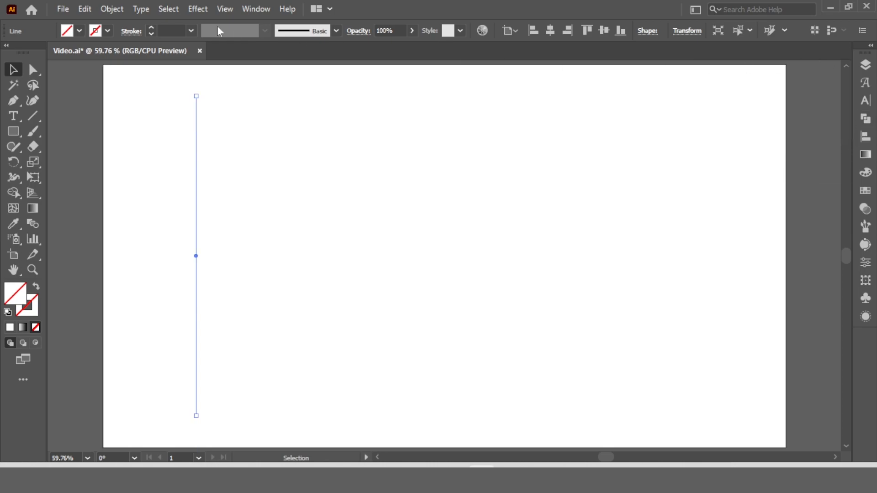
Step: Give the vertical line a black stroke with a weight of 10 pt
left_click(191, 31)
left_click(102, 31)
left_click(102, 30)
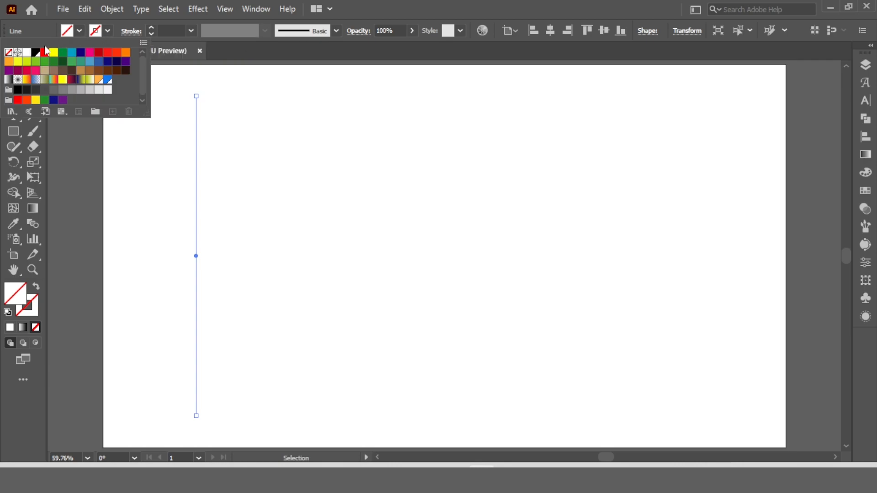
left_click(36, 52)
left_click(191, 30)
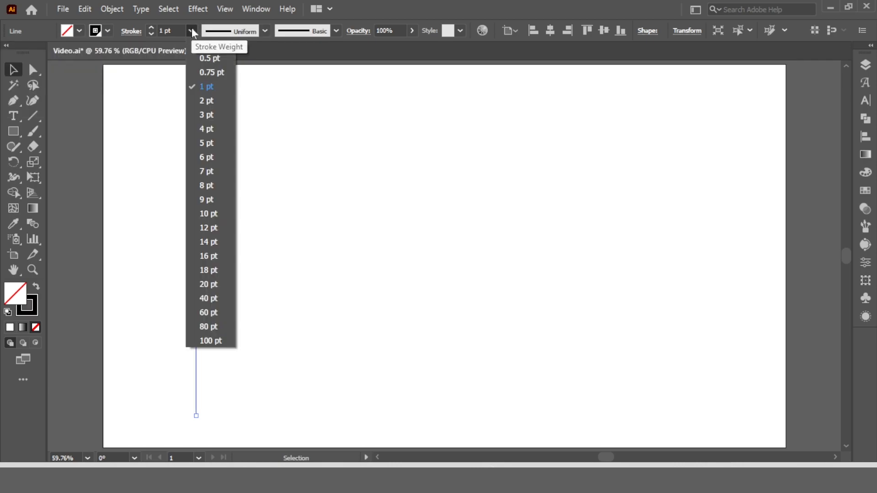
left_click(207, 213)
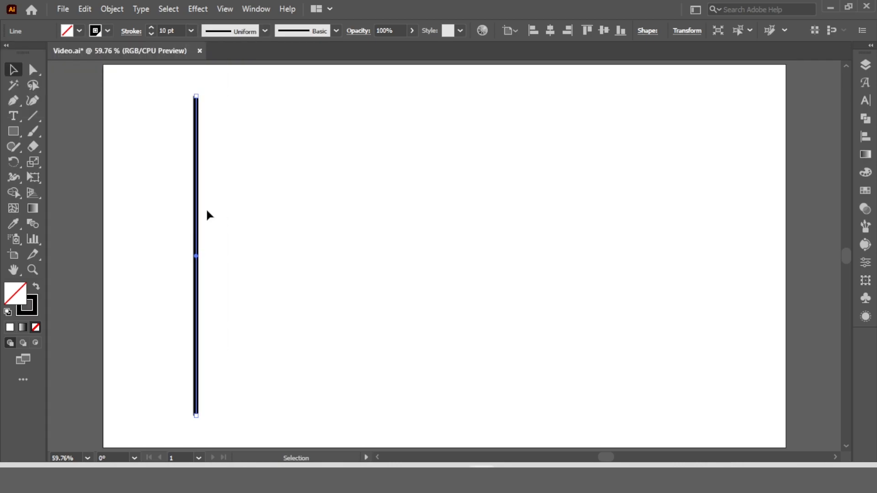
left_click(228, 169)
left_click_drag(230, 82, 178, 104)
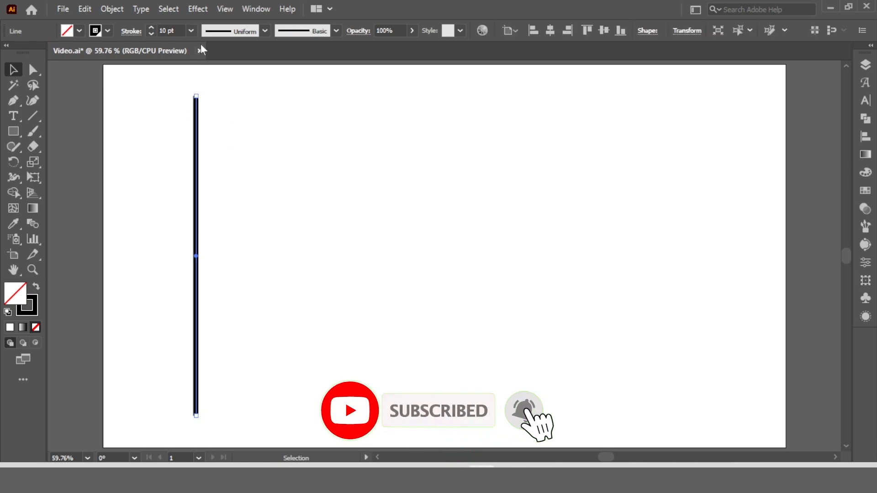
Step: Apply a Transform effect to the line with 8 copies and a horizontal move of 40 px
left_click(194, 10)
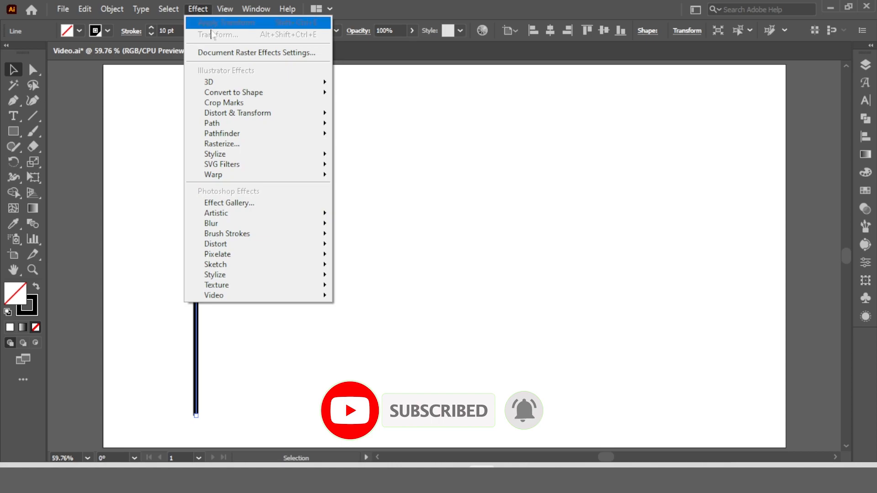
mouse_move(254, 113)
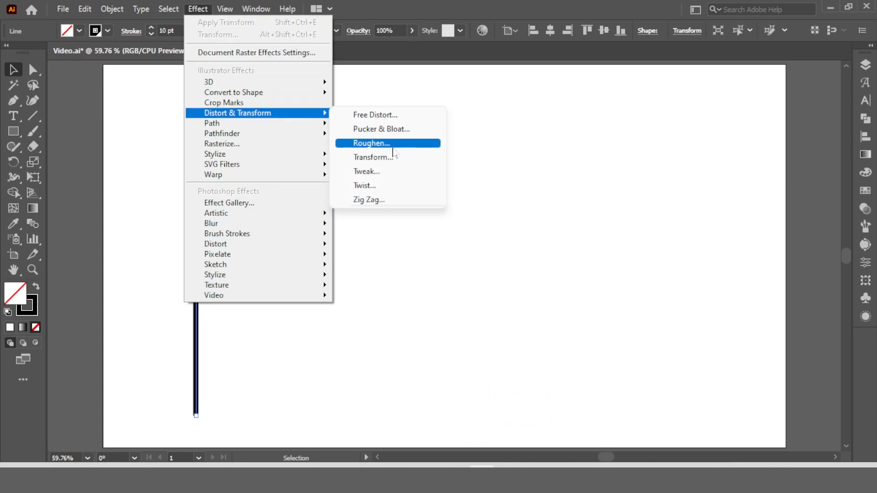
left_click(376, 158)
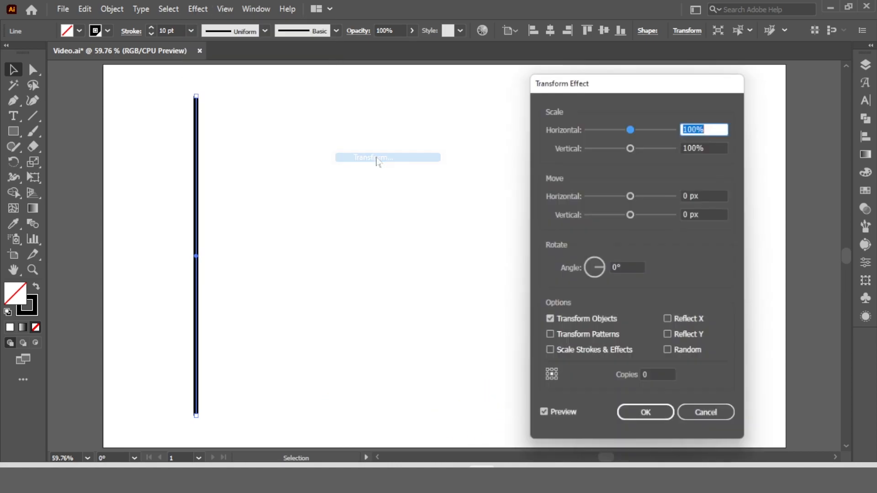
left_click(663, 377)
key("Up")
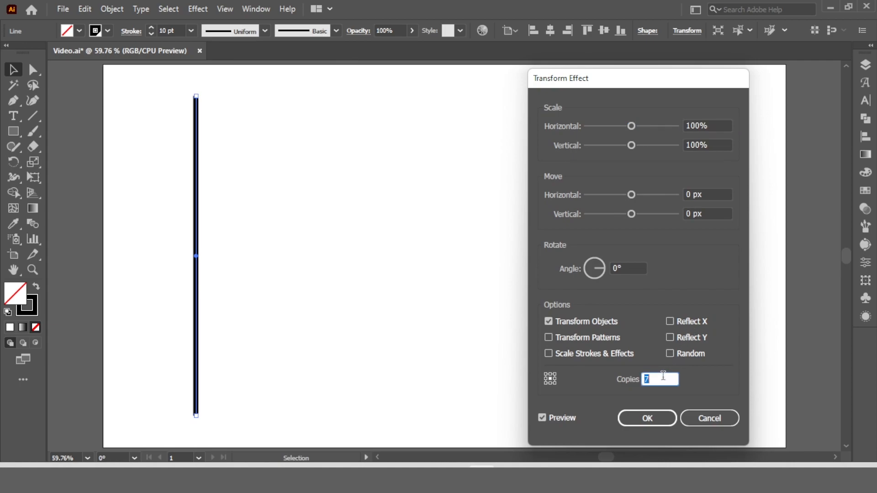
left_click(714, 195)
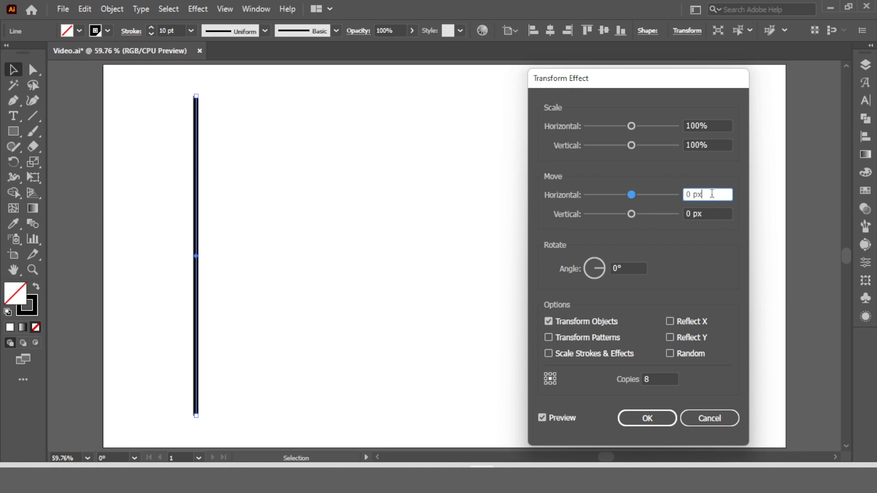
key("Up")
key("Up")
key("Up")
key("Up")
key("Up")
key("Up")
key("Up")
key("Up")
key("Up")
key("Up")
key("Up")
key("Up")
key("Up")
key("Up")
key("Up")
key("Up")
key("Up")
key("Up")
key("Up")
key("Up")
key("Up")
key("Up")
key("Up")
key("Up")
key("Up")
key("Up")
key("Up")
key("Up")
key("Up")
key("Up")
key("Up")
key("Up")
key("Up")
key("Up")
key("Up")
key("Up")
key("Up")
key("Up")
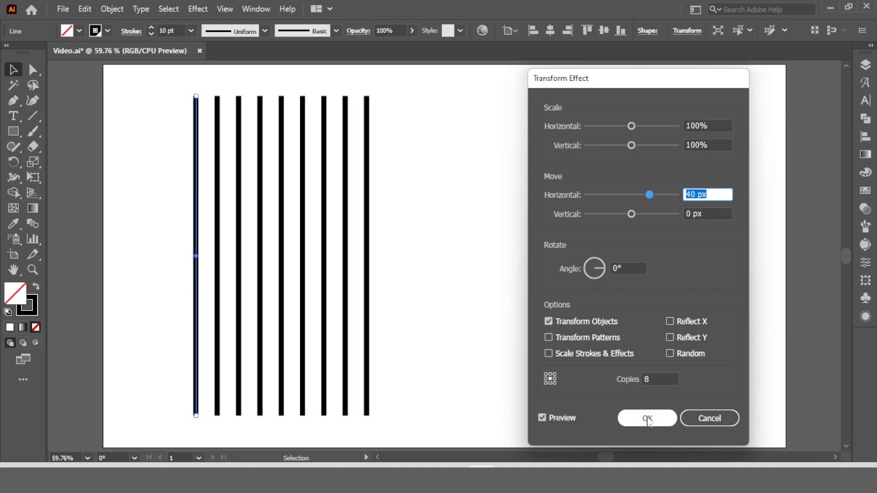
left_click(647, 419)
left_click(493, 235)
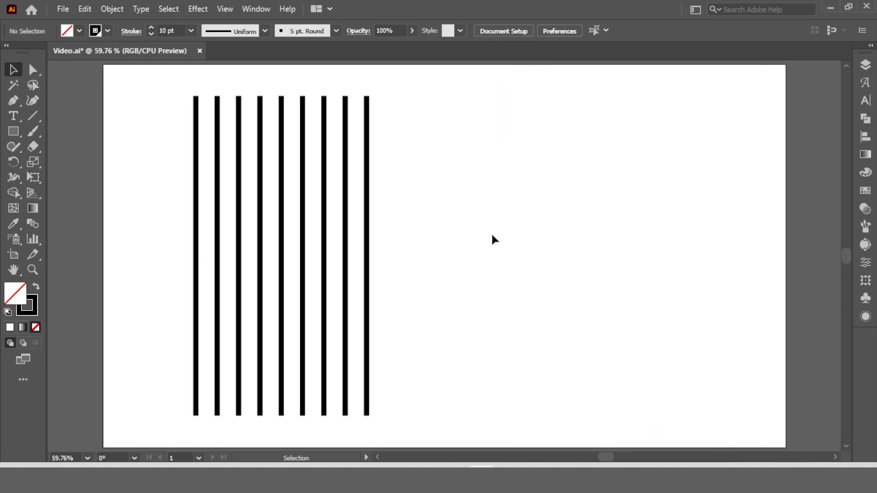
Step: Expand the appearance of the line so its transformed copies become real paths
left_click_drag(195, 111, 196, 112)
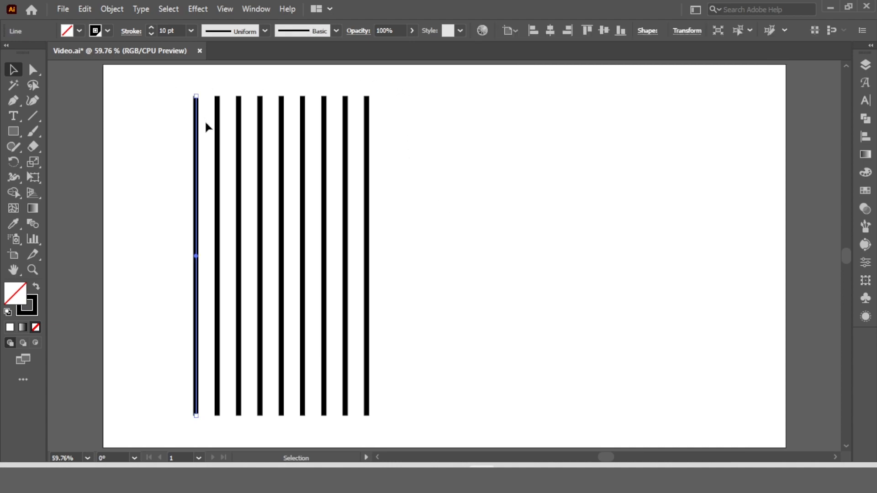
left_click(112, 9)
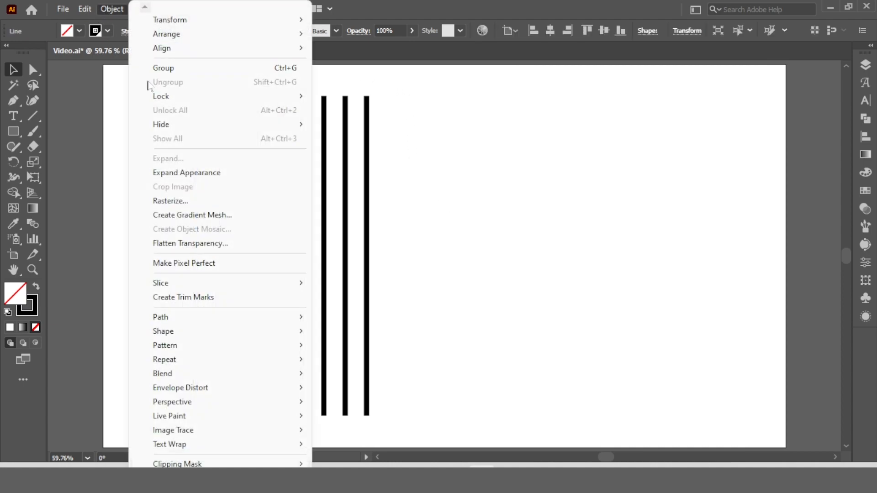
left_click(167, 172)
left_click(170, 132)
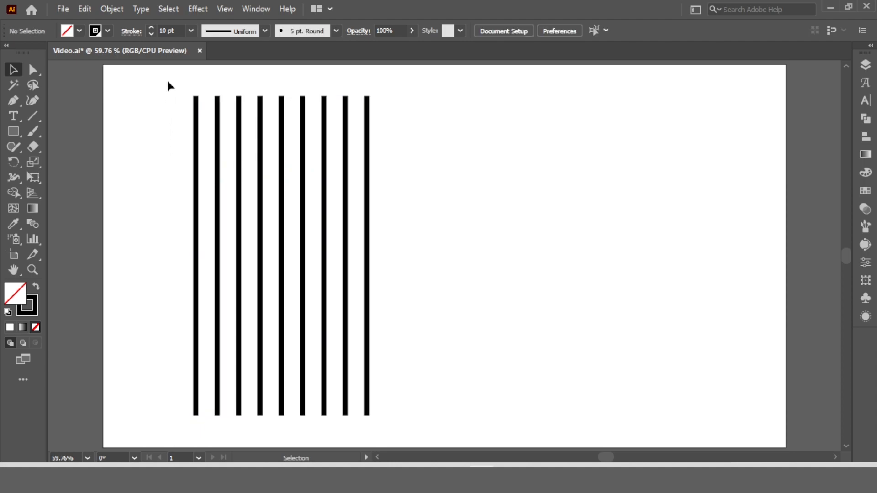
Step: Expand the group of vertical lines into filled shapes, with both Fill and Stroke included
left_click_drag(167, 82, 203, 118)
left_click(112, 9)
mouse_move(165, 99)
left_click(167, 159)
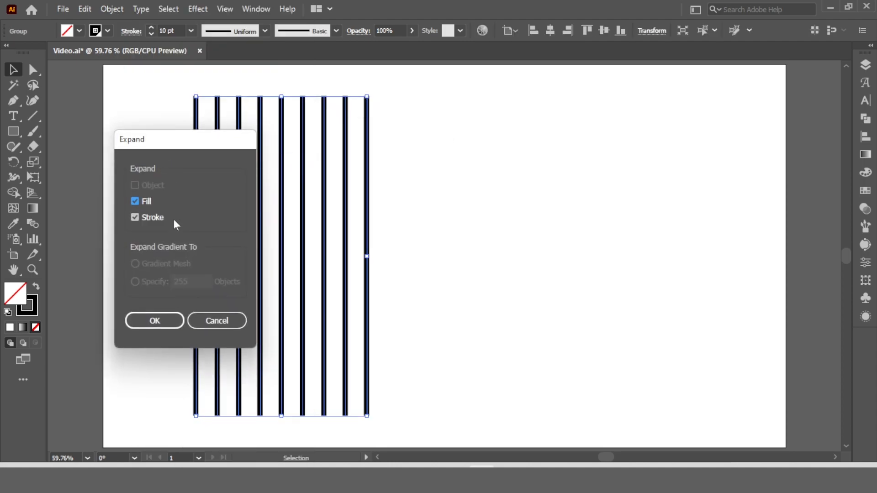
left_click(155, 320)
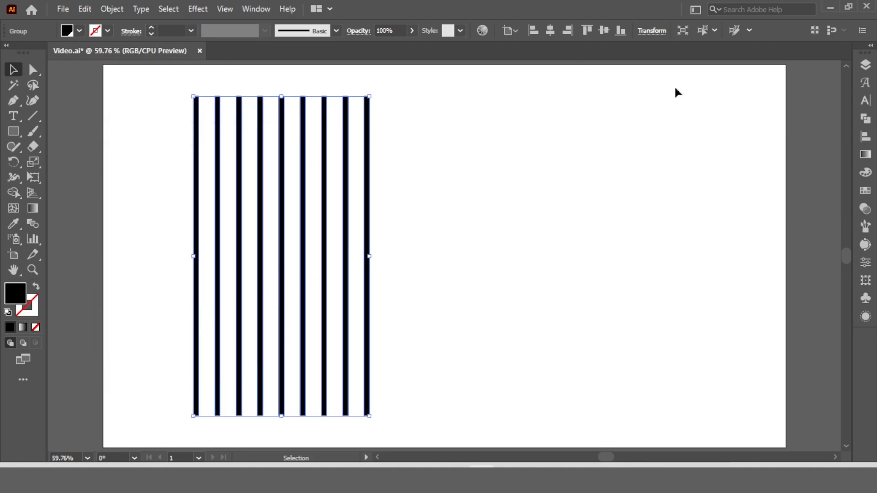
Step: Centre the group of vertical bars horizontally and vertically on the artboard
left_click(859, 136)
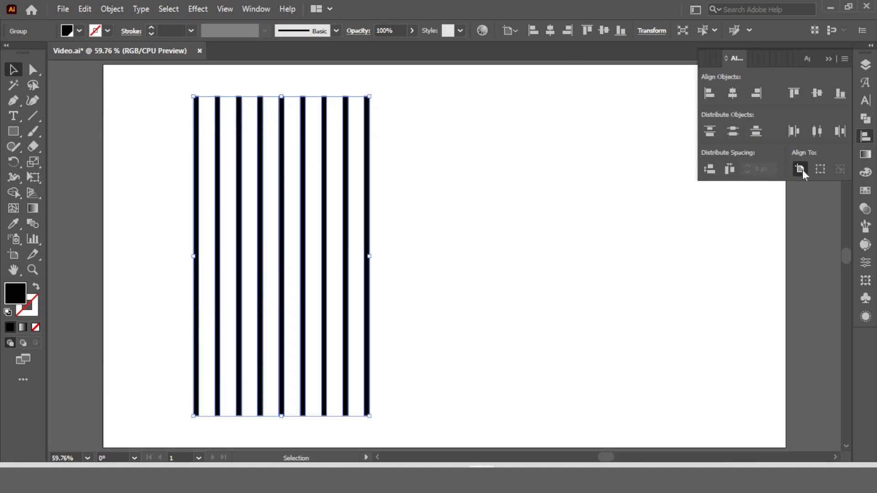
left_click(731, 97)
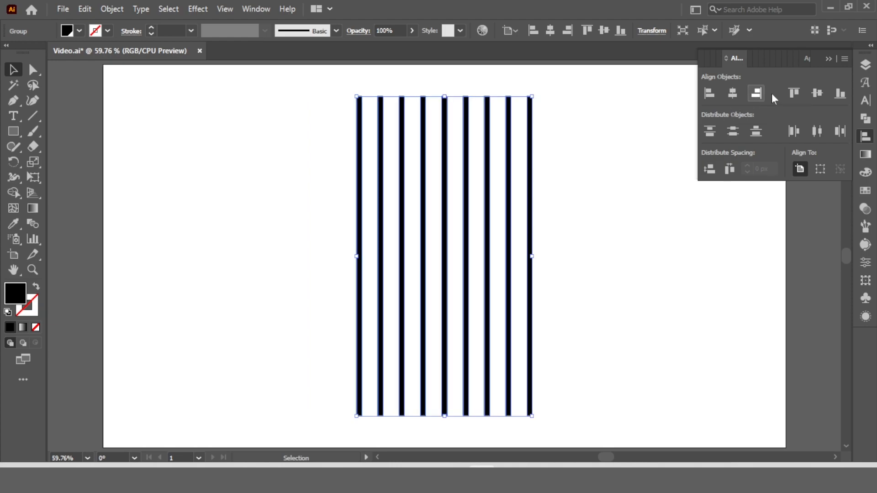
left_click(818, 95)
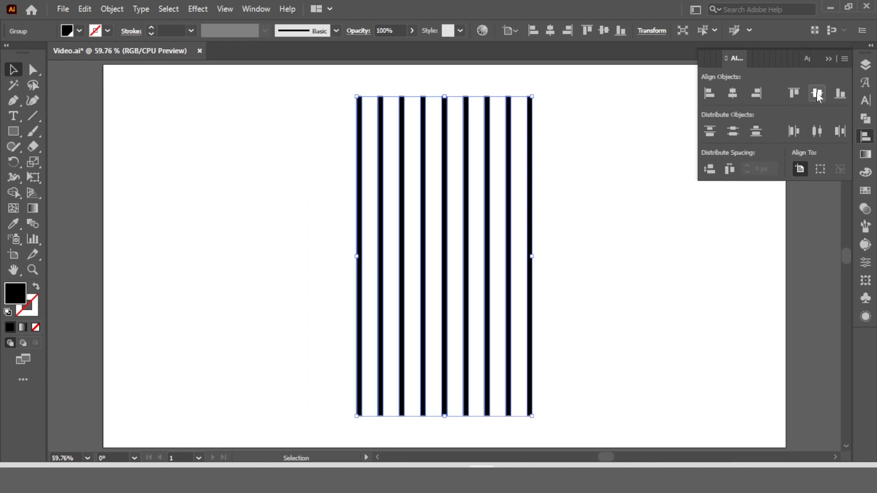
left_click(829, 59)
left_click(569, 133)
Step: Copy the group of vertical bars and paste the duplicate in place
left_click_drag(562, 109, 345, 174)
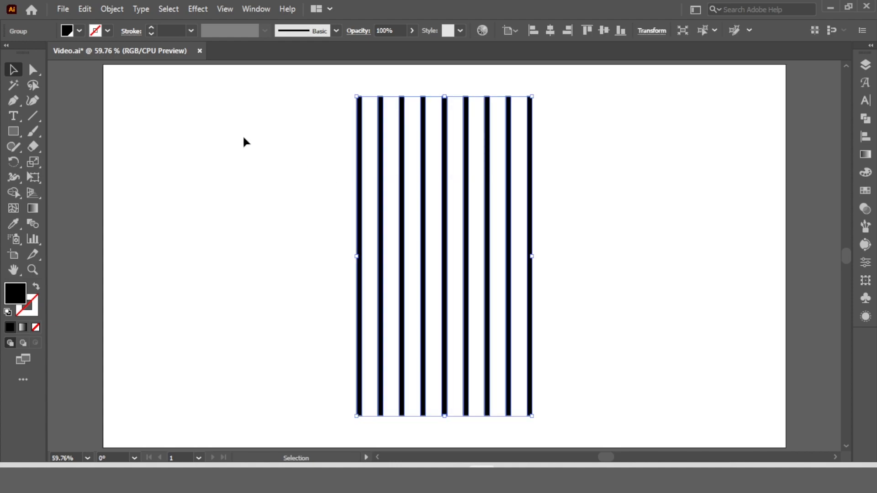
left_click(85, 10)
left_click(107, 74)
left_click(85, 9)
left_click(130, 129)
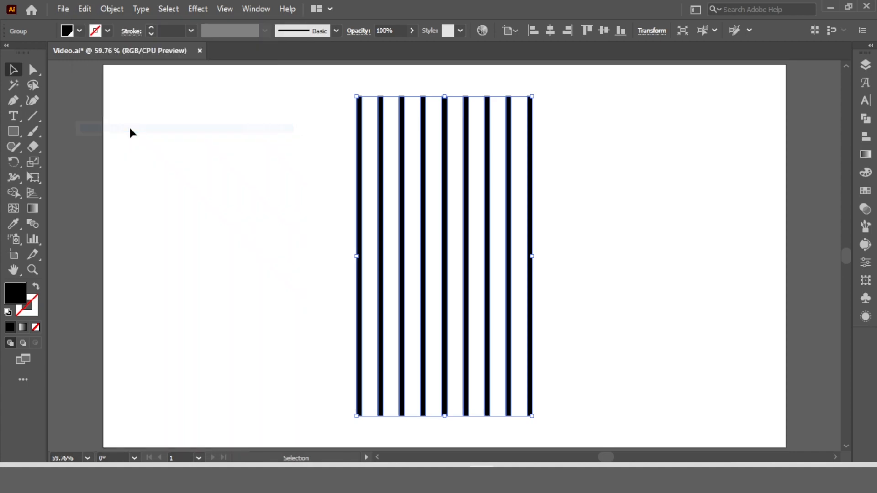
left_click(563, 146)
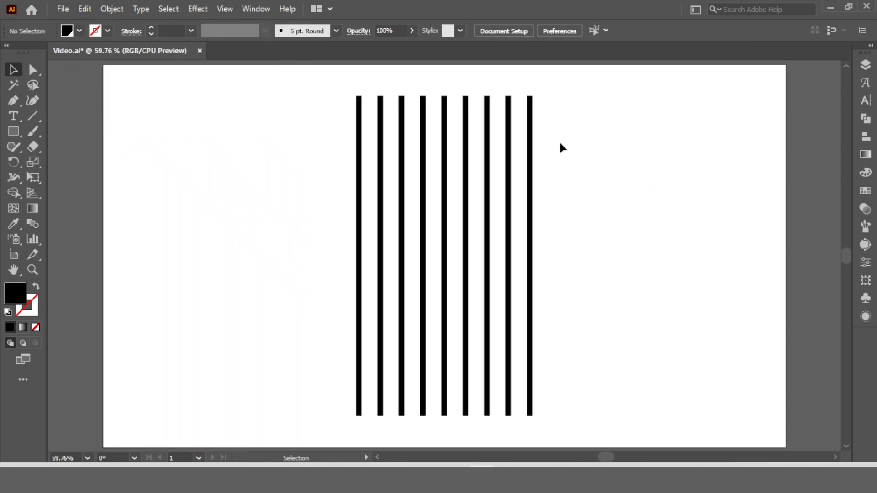
Step: Rotate the pasted group of bars by 90° so it crosses the original group as a grid
left_click(531, 122)
right_click(532, 124)
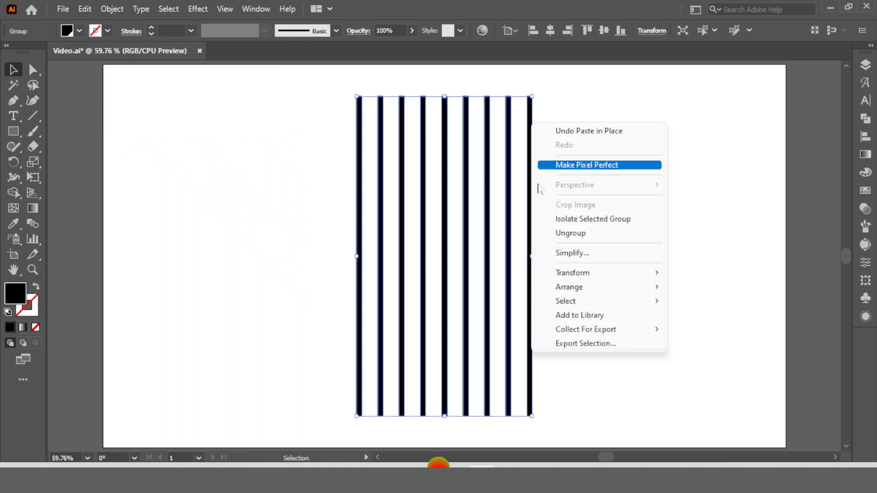
mouse_move(644, 274)
left_click(697, 307)
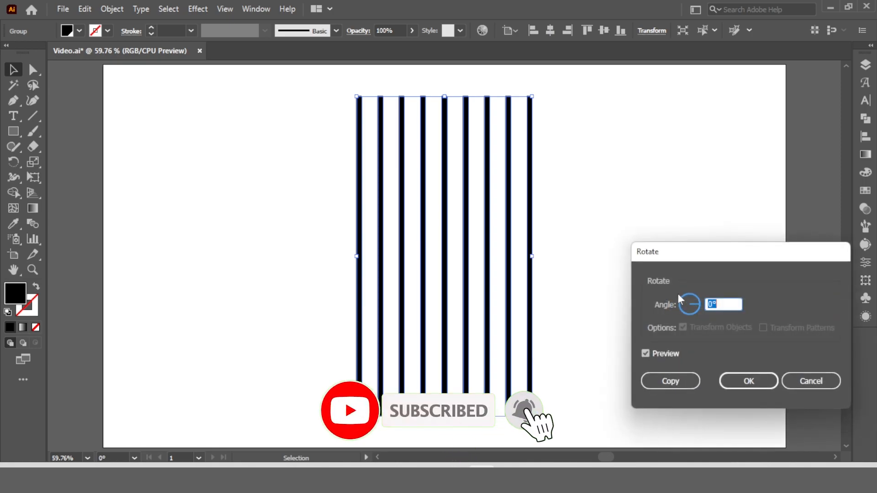
type("2")
key("Tab")
key("Up")
key("Up")
key("Up")
key("Up")
key("Up")
key("Up")
key("Up")
key("Up")
key("Up")
key("Up")
key("Up")
key("Up")
key("Up")
key("Up")
key("Up")
key("Up")
key("Up")
key("Up")
key("Up")
key("Up")
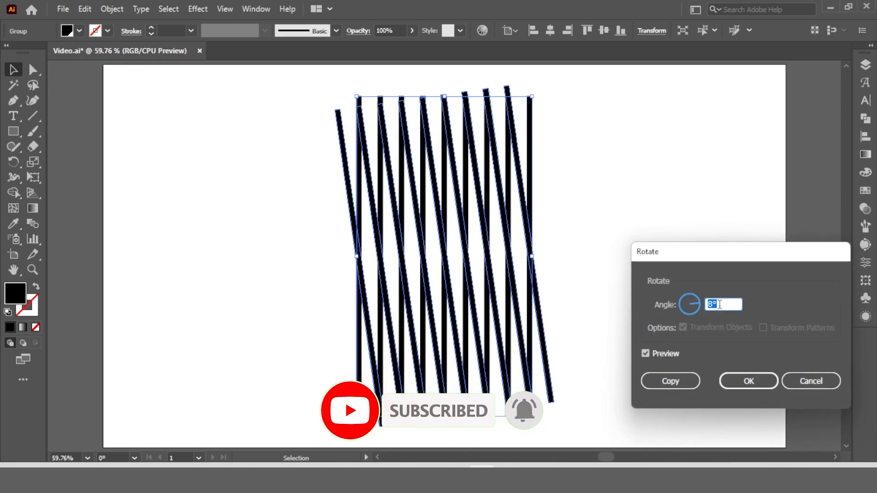
key("Up")
key("Up")
key("Up")
key("Up")
key("Up")
key("Up")
key("Up")
key("Up")
key("Up")
key("Up")
key("Up")
key("Up")
key("Up")
key("Up")
key("Up")
key("Up")
key("Up")
key("Up")
key("Up")
key("Up")
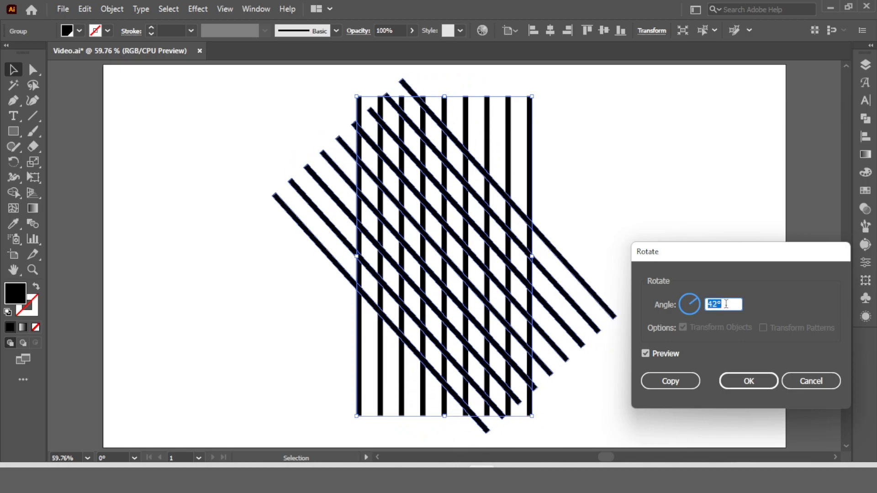
key("Up")
key("Up")
key("Up")
key("Up")
key("Up")
key("Up")
key("Up")
key("Up")
key("Up")
key("Up")
key("Up")
key("Up")
key("Up")
key("Up")
key("Up")
key("Up")
key("Up")
key("Up")
key("Up")
key("Up")
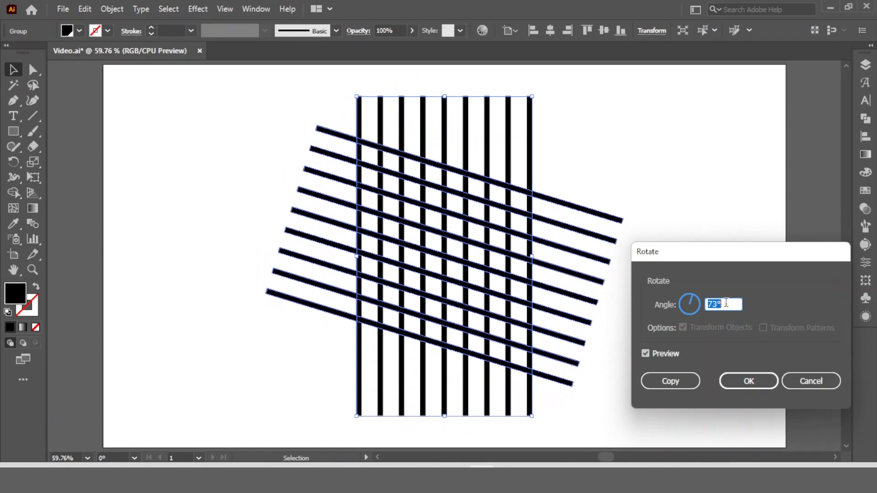
key("Up")
key("Up")
key("Up")
key("Up")
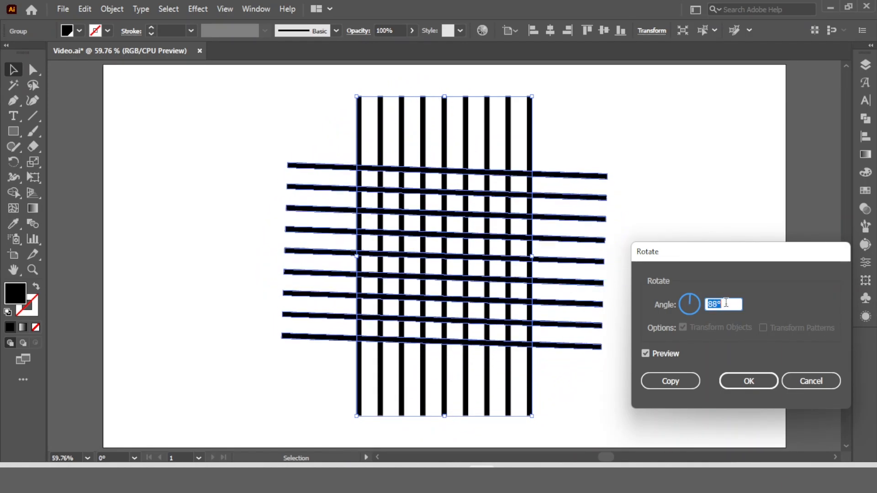
key("Up")
key("Up")
key("Up")
key("Down")
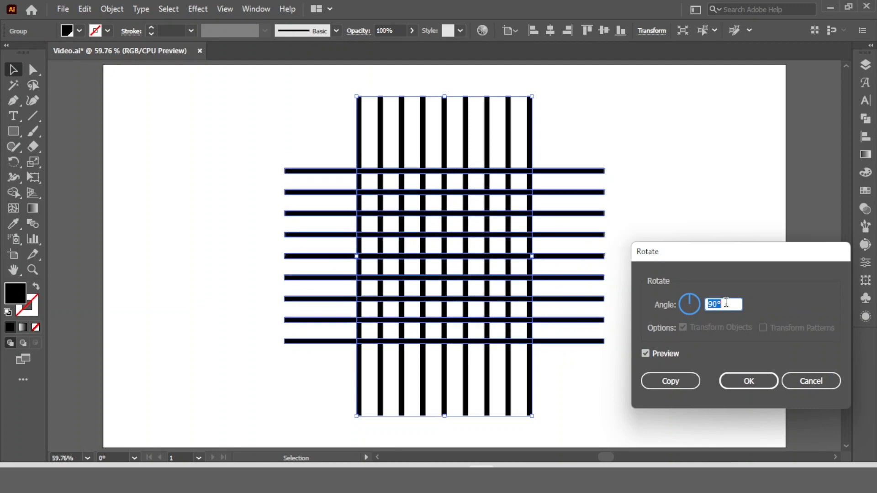
left_click(749, 381)
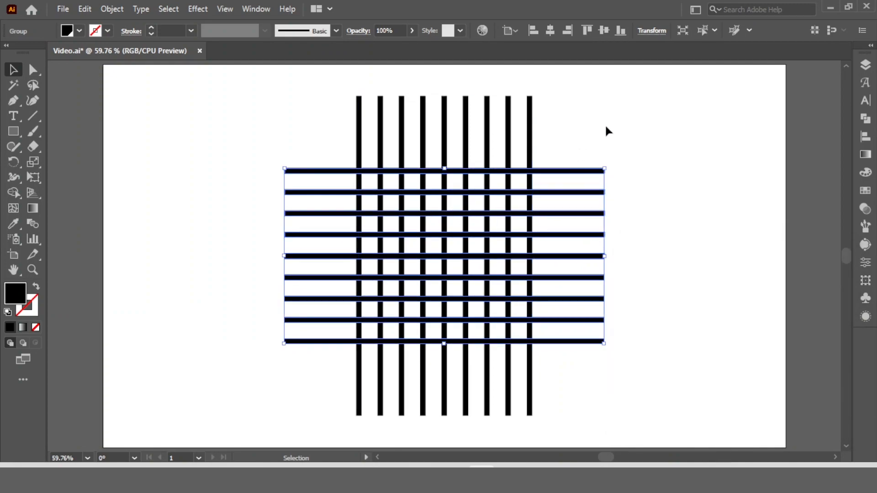
left_click(604, 134)
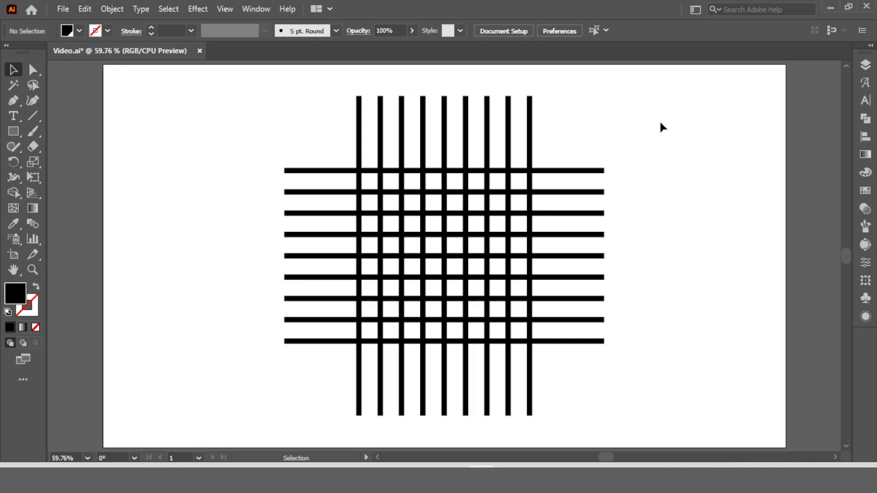
Step: Select both crossed bar groups and ready the Shape Builder tool with a blue fill
key("ctrl+plus")
key("ctrl+plus")
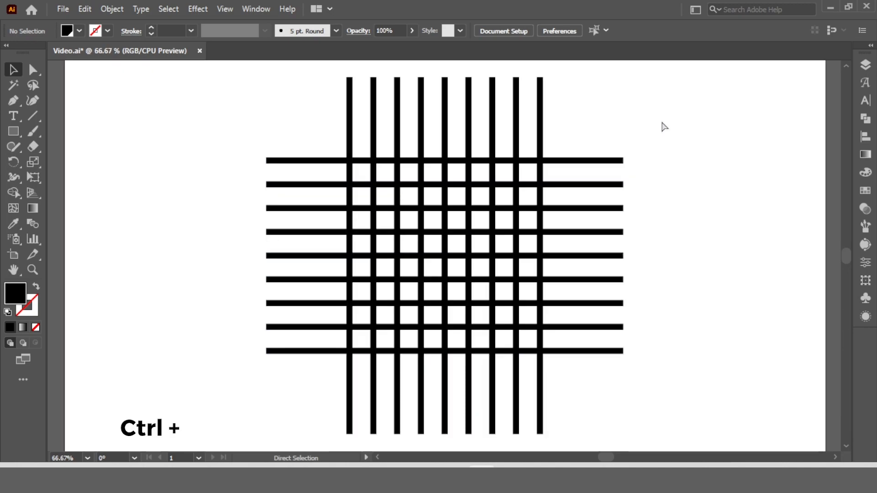
left_click_drag(660, 77, 228, 287)
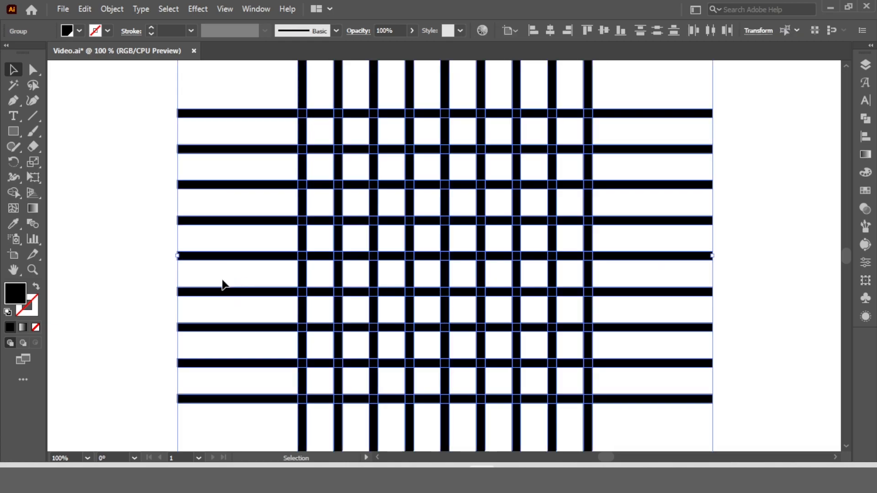
left_click(12, 193)
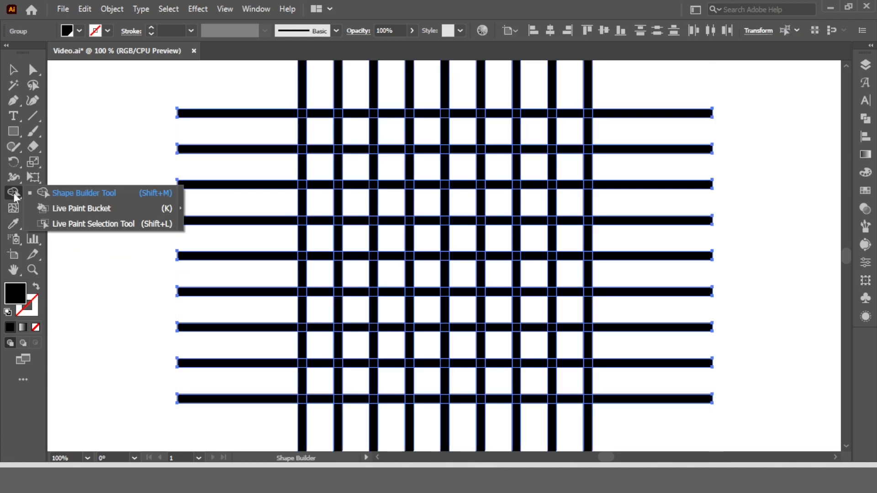
left_click(109, 193)
left_click(79, 32)
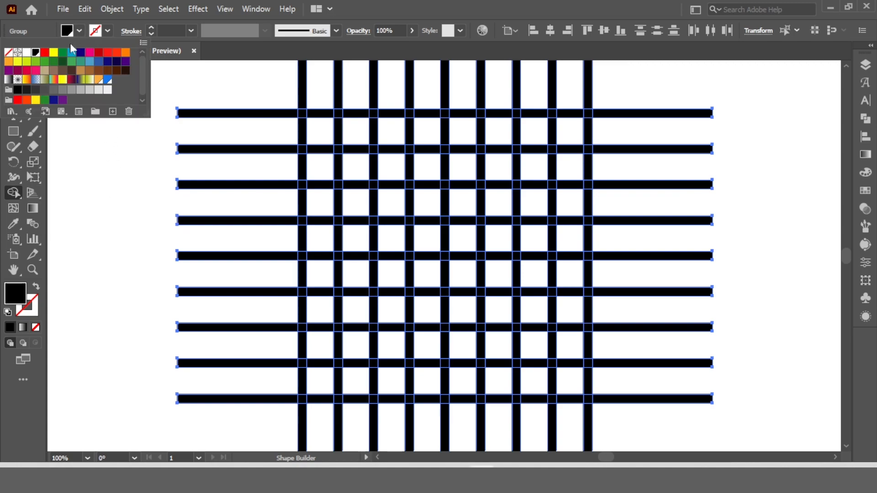
left_click(71, 53)
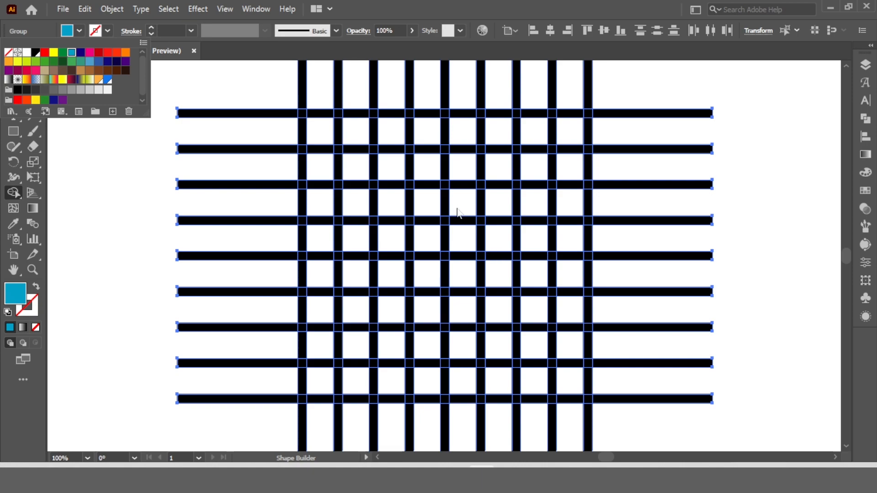
Step: Merge the grid cells around the centre into four nested blue bands, joined along the column just right of the middle bar
left_click(462, 236)
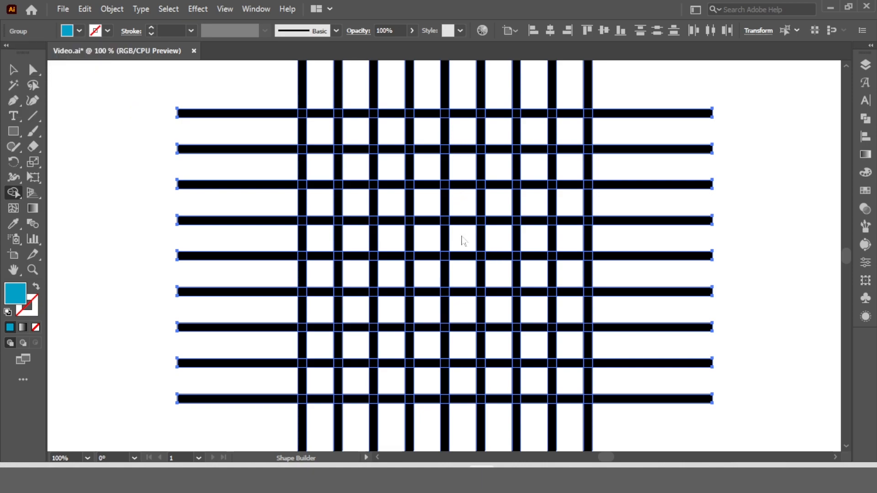
mouse_move(460, 239)
left_mouse_down()
mouse_move(432, 242)
mouse_move(439, 277)
mouse_move(458, 281)
mouse_move(462, 247)
left_mouse_up()
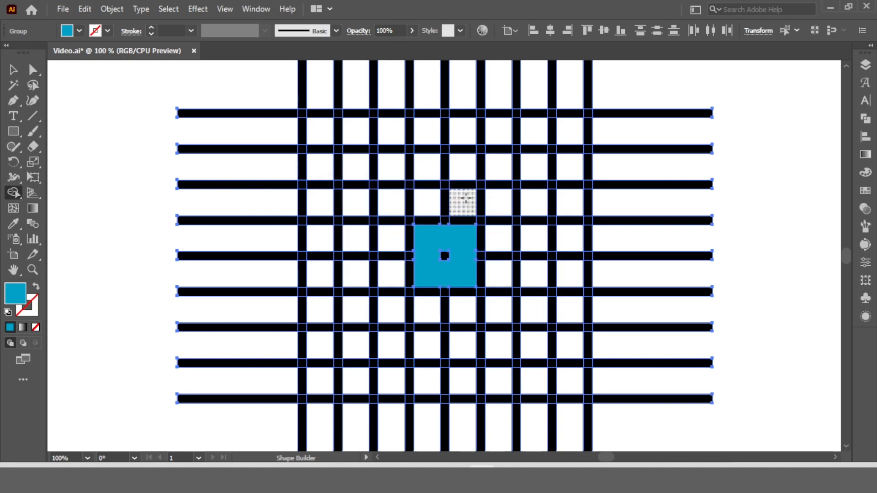
mouse_move(463, 274)
left_mouse_down()
mouse_move(463, 305)
mouse_move(403, 307)
mouse_move(391, 271)
mouse_move(392, 213)
mouse_move(500, 208)
mouse_move(501, 308)
left_mouse_up()
mouse_move(463, 338)
left_mouse_down()
mouse_move(372, 341)
mouse_move(359, 302)
mouse_move(363, 173)
mouse_move(532, 178)
mouse_move(531, 315)
left_mouse_up()
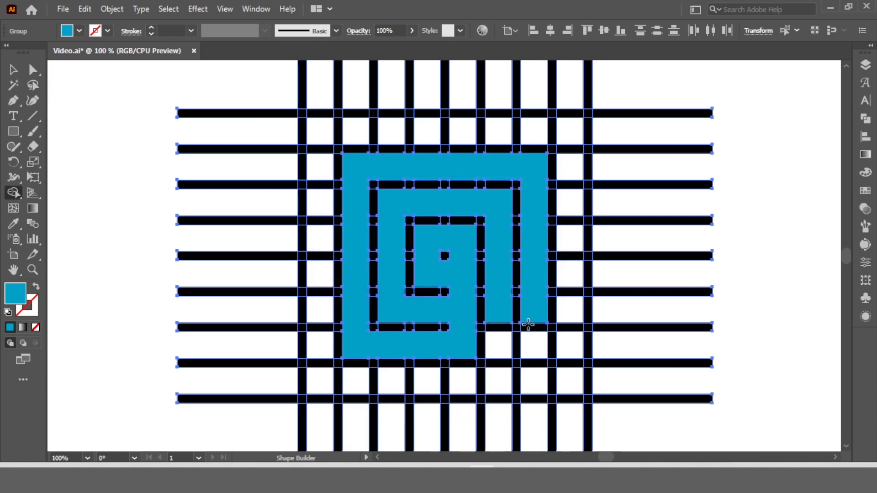
mouse_move(466, 352)
left_mouse_down()
mouse_move(466, 379)
mouse_move(328, 379)
mouse_move(318, 322)
mouse_move(320, 137)
mouse_move(566, 138)
mouse_move(577, 211)
mouse_move(568, 317)
left_mouse_up()
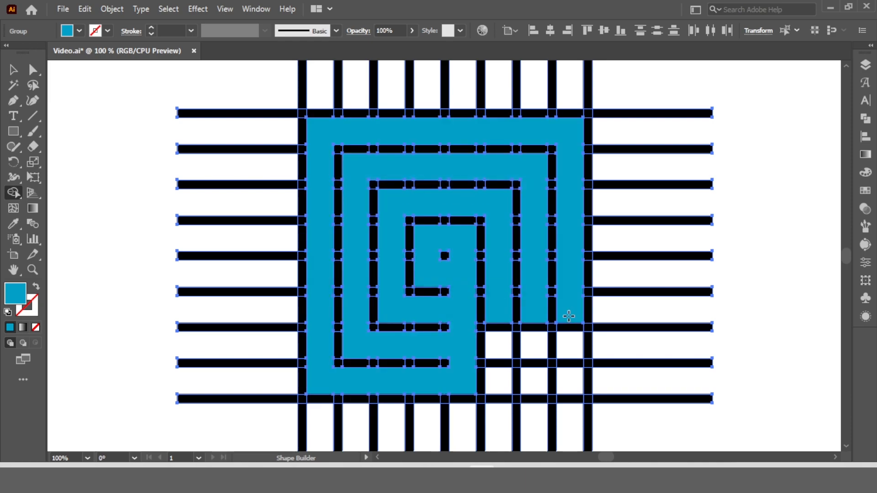
Step: Extend the three outer blue bands down to the lowest horizontal bar as separate vertical legs, and deselect the artwork
left_click_drag(499, 325, 495, 381)
mouse_move(534, 325)
left_mouse_down()
mouse_move(531, 376)
mouse_move(560, 346)
left_mouse_up()
left_click_drag(566, 310, 566, 379)
left_click(14, 70)
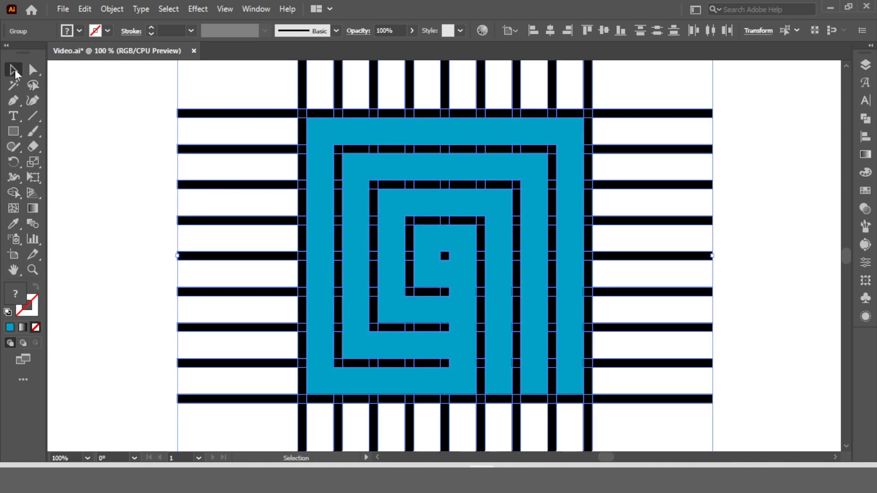
left_click(111, 108)
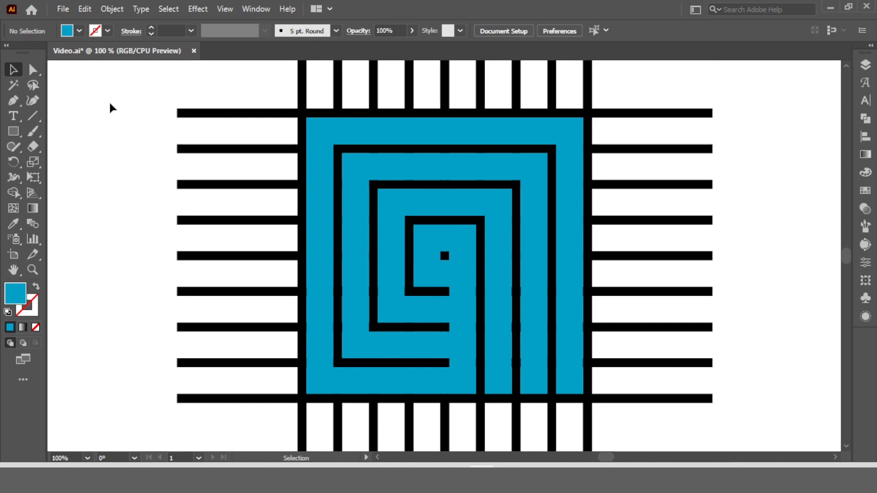
Step: Select only the merged blue shape with the Direct Selection tool and cut it out of the grid
left_click_drag(33, 69, 90, 73)
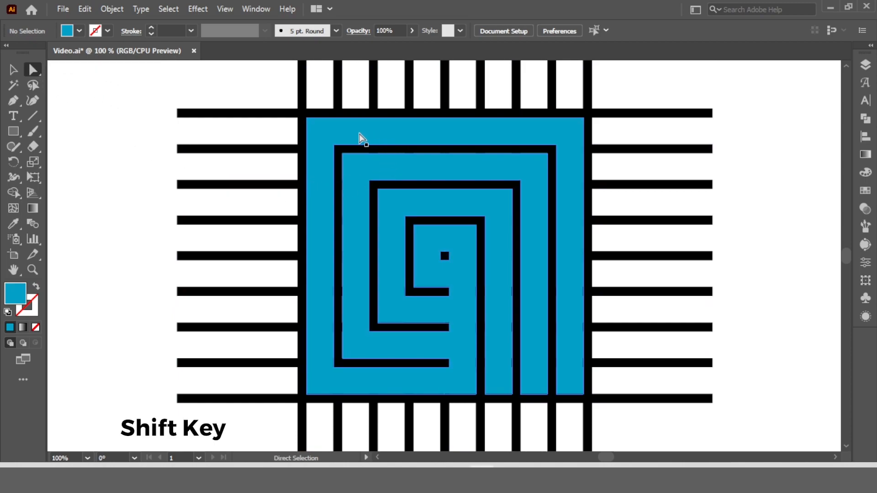
left_click(361, 137)
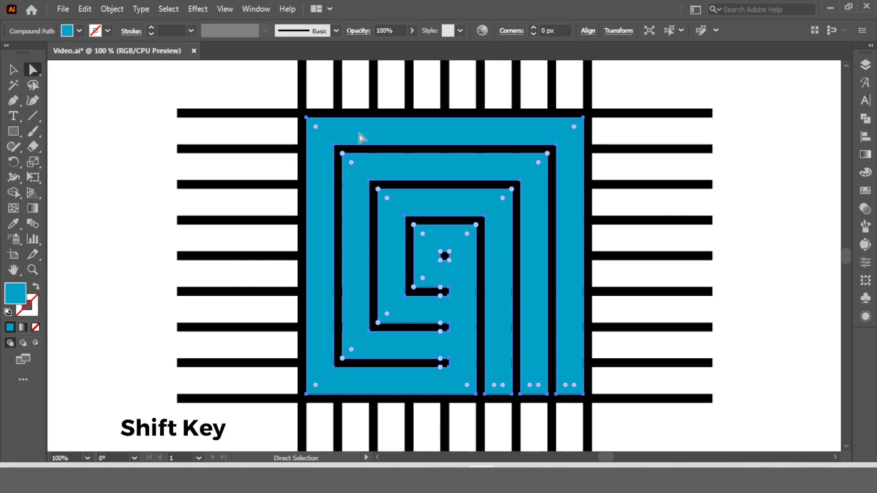
left_click(84, 9)
left_click(105, 61)
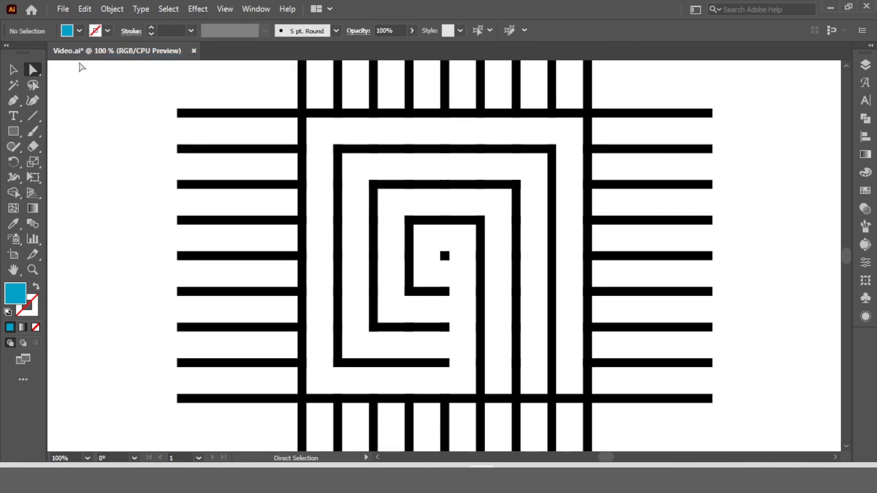
Step: Delete all the remaining black bars and paste the cut blue shape back in place
left_click(13, 70)
left_click_drag(216, 83, 670, 432)
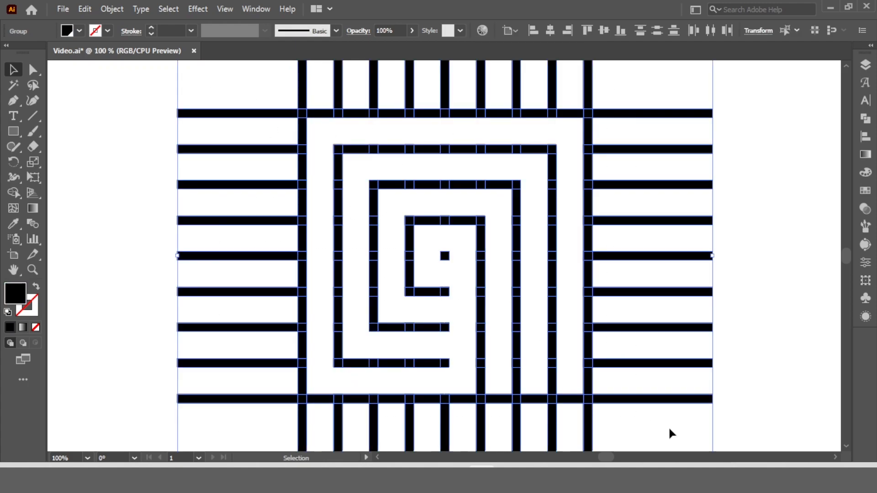
key("Delete")
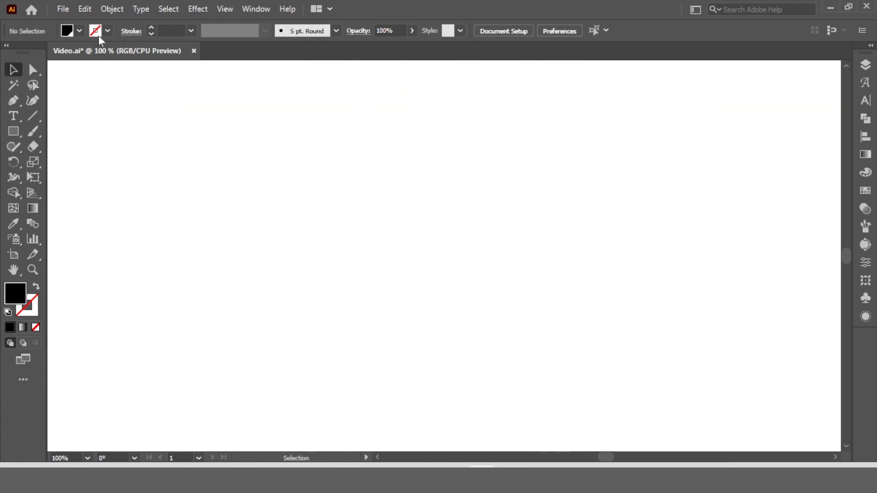
left_click(84, 10)
left_click(131, 129)
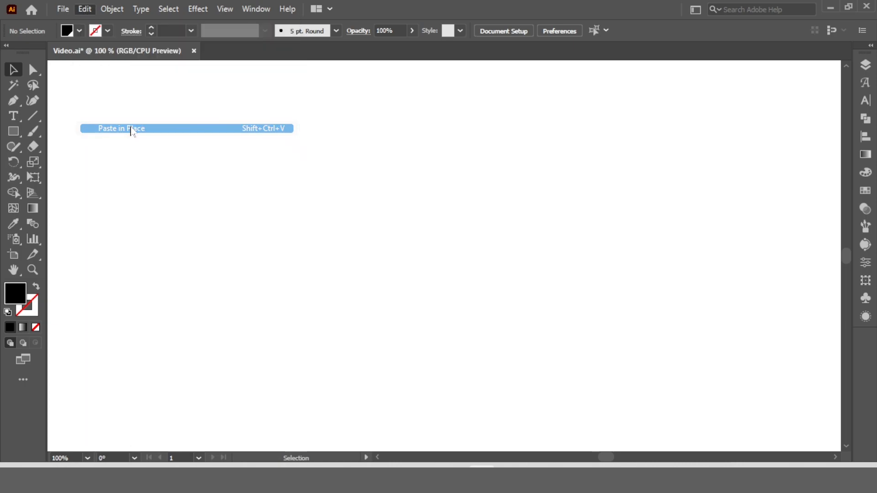
left_click(179, 135)
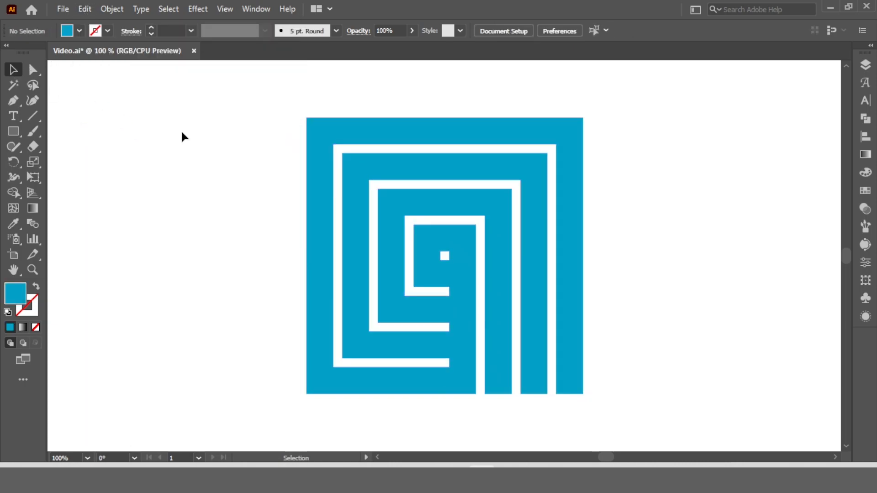
Step: Apply an Offset Path effect of -5 px with Miter joins to the blue shape
left_click_drag(231, 175, 650, 321)
left_click(198, 10)
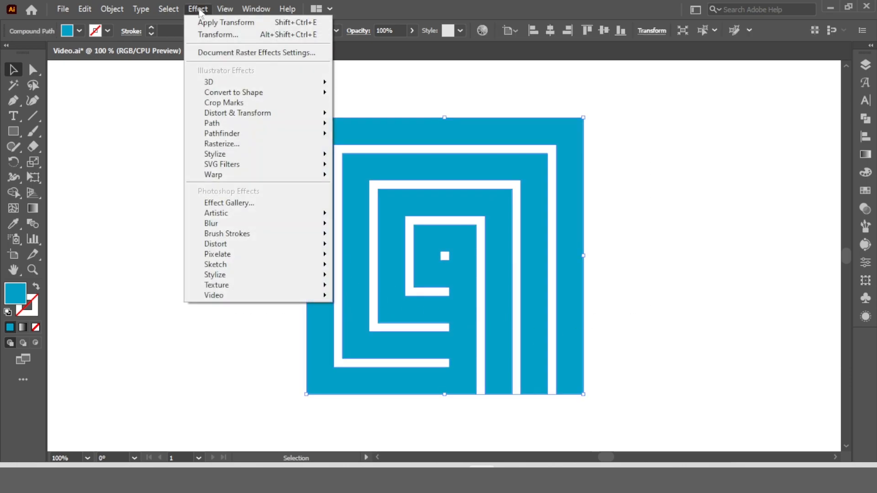
mouse_move(272, 126)
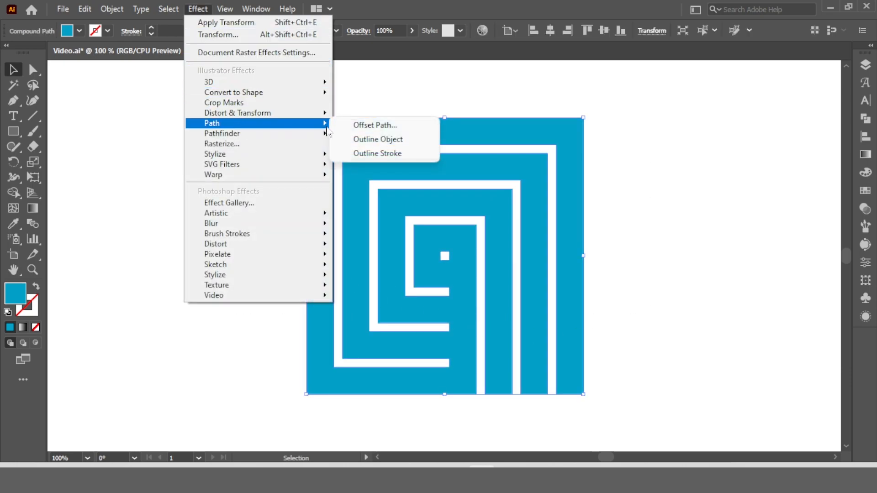
left_click(362, 126)
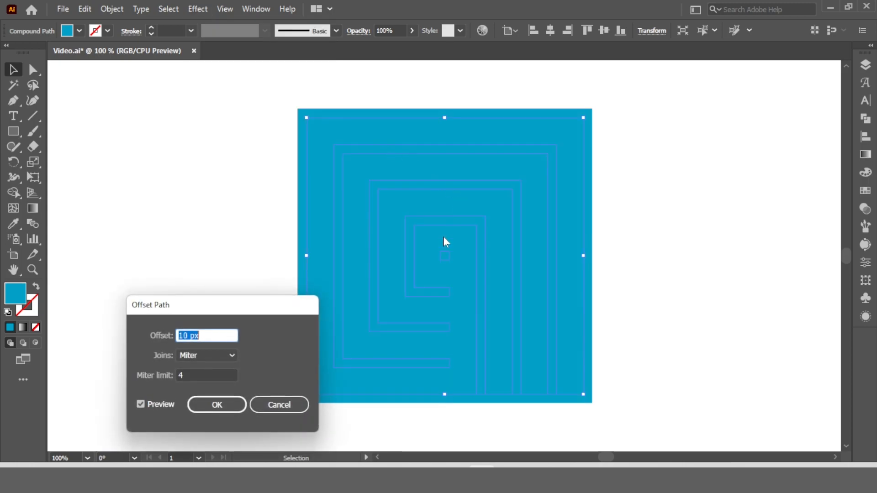
key("Down")
key("Down")
key("Down")
key("Down")
key("Down")
key("Down")
key("Down")
key("Down")
key("Down")
key("Down")
key("Down")
key("Down")
key("Down")
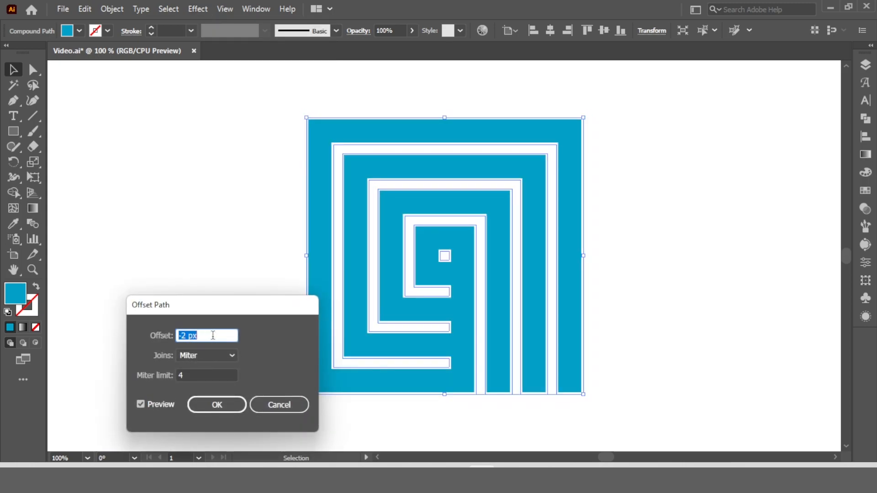
key("Down")
key("Down")
left_click(223, 404)
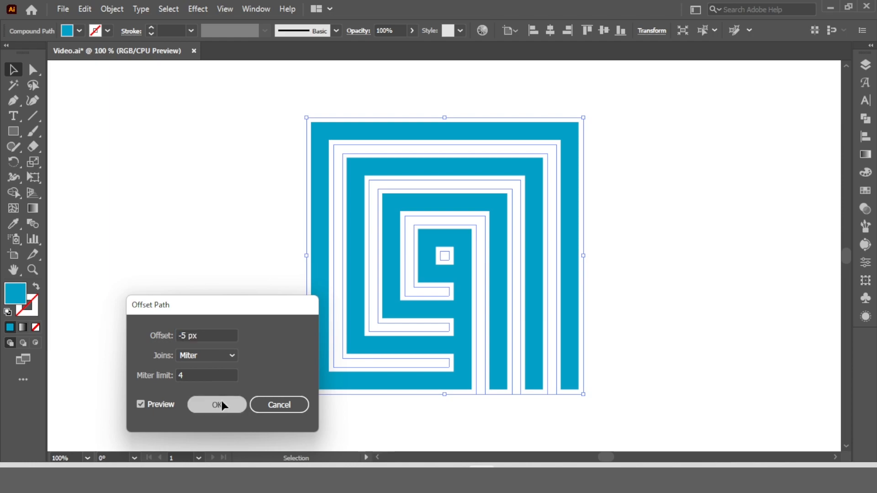
Step: Expand the appearance of the offset blue shape and deselect it
left_click(110, 9)
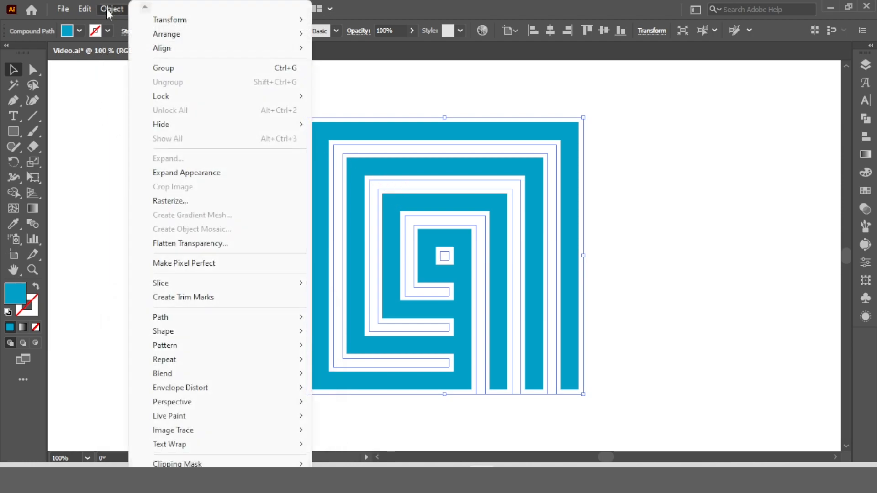
left_click(191, 173)
left_click(693, 188)
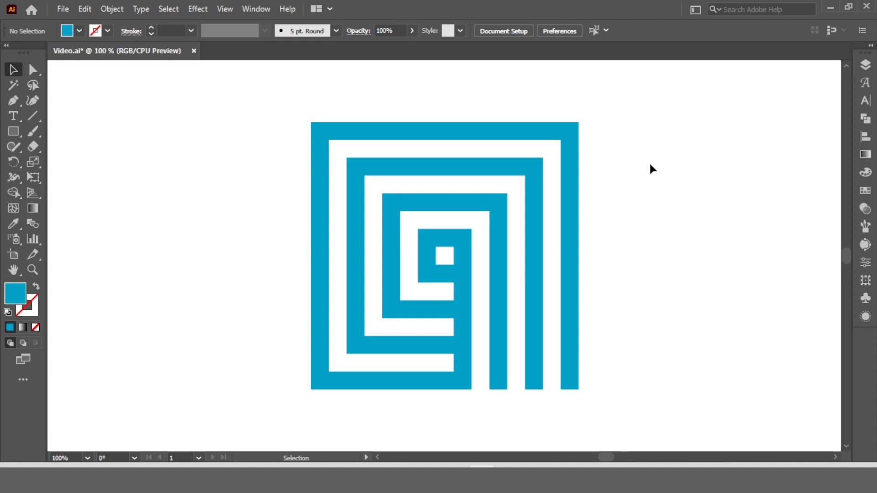
Step: Remove the fill from the blue shape and give it a black stroke so only its outlines are drawn
left_click_drag(635, 142, 212, 323)
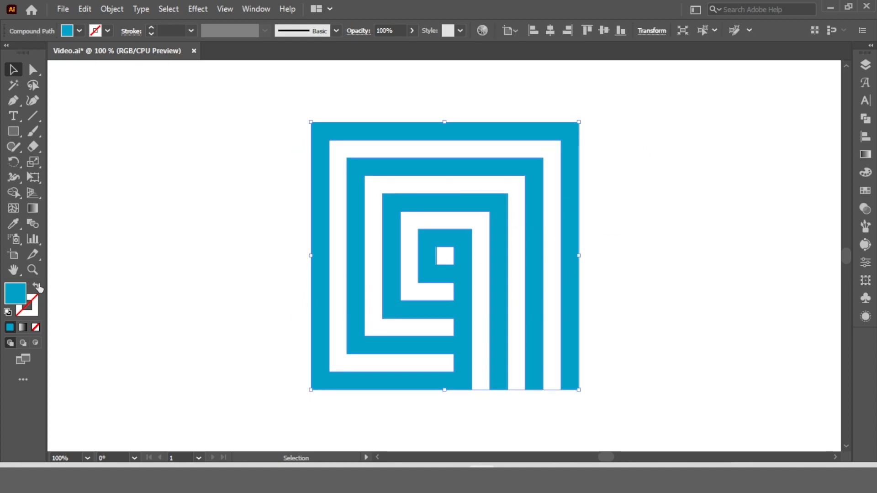
left_click(79, 31)
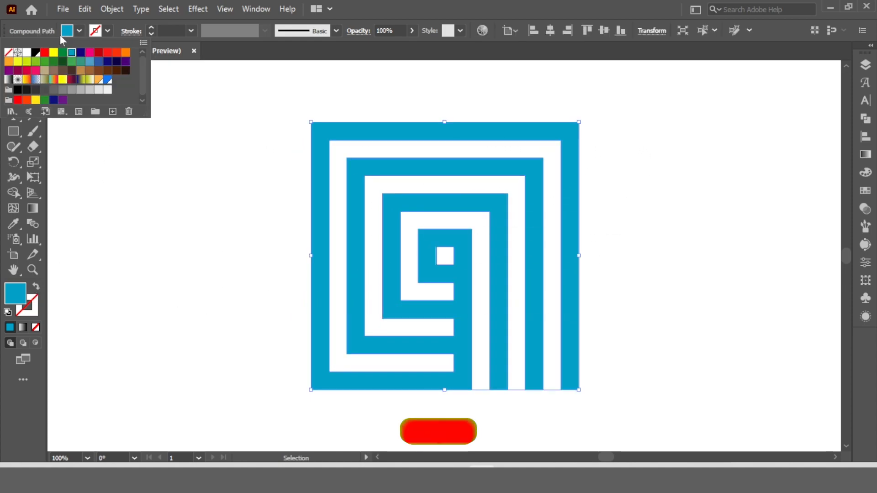
left_click(9, 52)
left_click(108, 30)
left_click(108, 30)
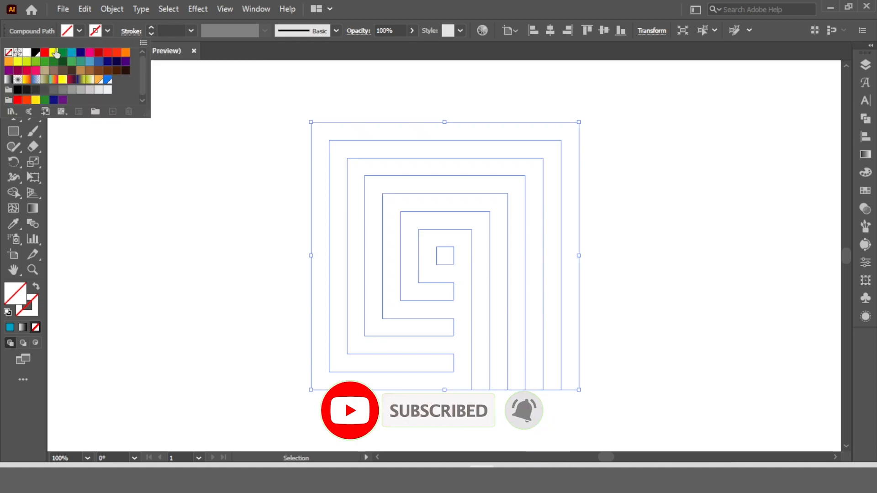
left_click(35, 52)
left_click(214, 224)
left_click(221, 224)
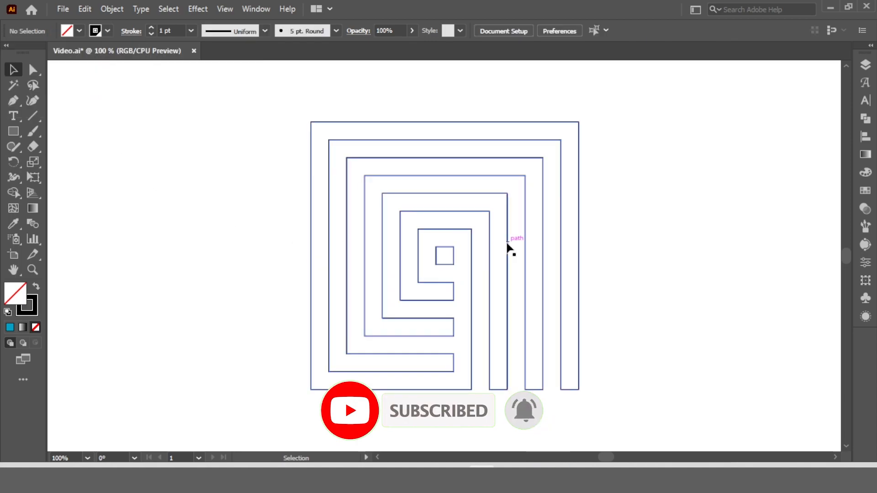
Step: Round the centre square into a circle and fully round the two left corners of the innermost contour around it
key("a")
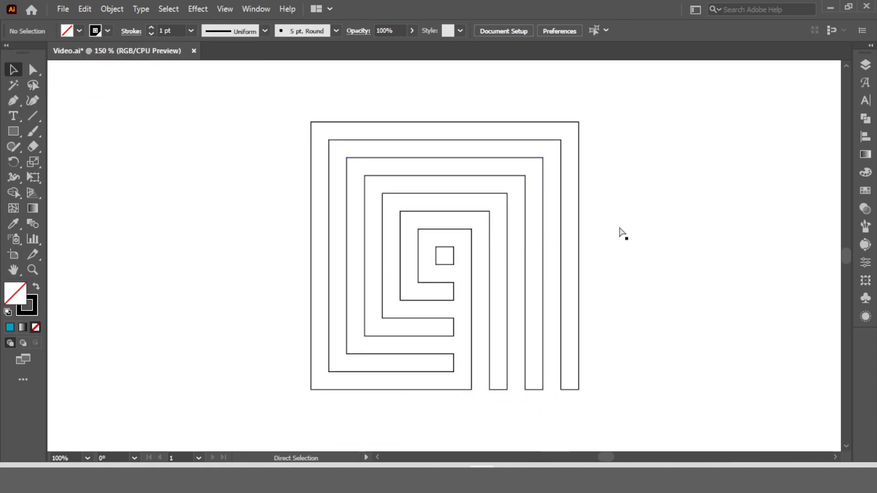
key("ctrl+plus")
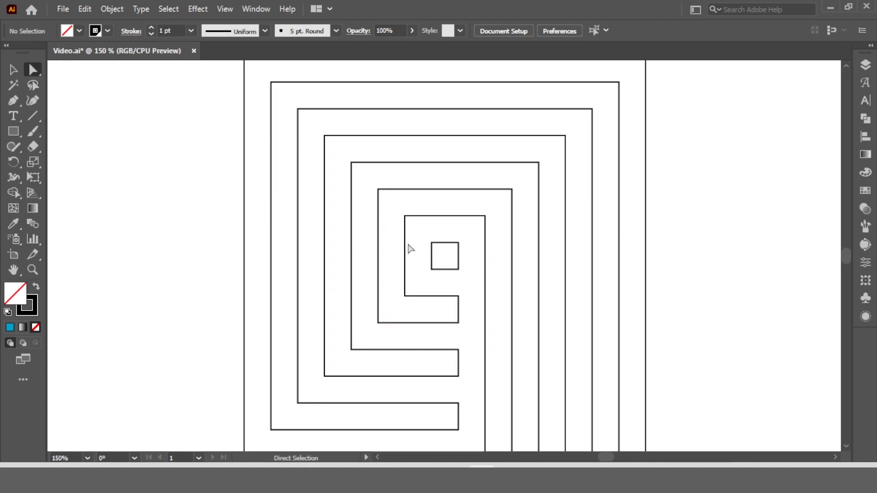
left_click_drag(425, 235, 445, 256)
left_click_drag(400, 215, 418, 307)
left_click_drag(414, 229, 483, 269)
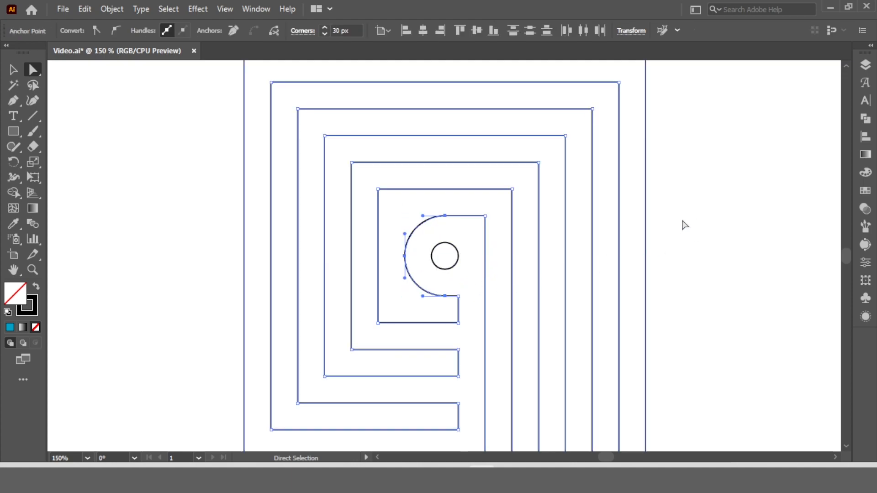
left_click(697, 224)
Step: Fully round the left corners of the second and third contours out from the centre circle
left_click_drag(365, 178, 392, 334)
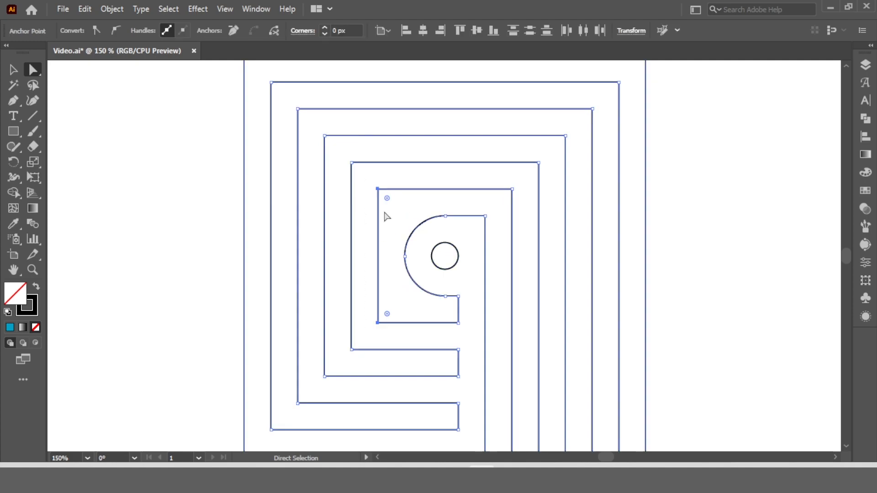
left_click_drag(390, 202, 718, 298)
left_click(719, 298)
left_click_drag(347, 184, 659, 306)
left_click(748, 206)
Step: Fully round the left corners of the fourth and fifth contours out from the centre circle
left_click_drag(319, 128, 336, 385)
left_click_drag(334, 146, 564, 296)
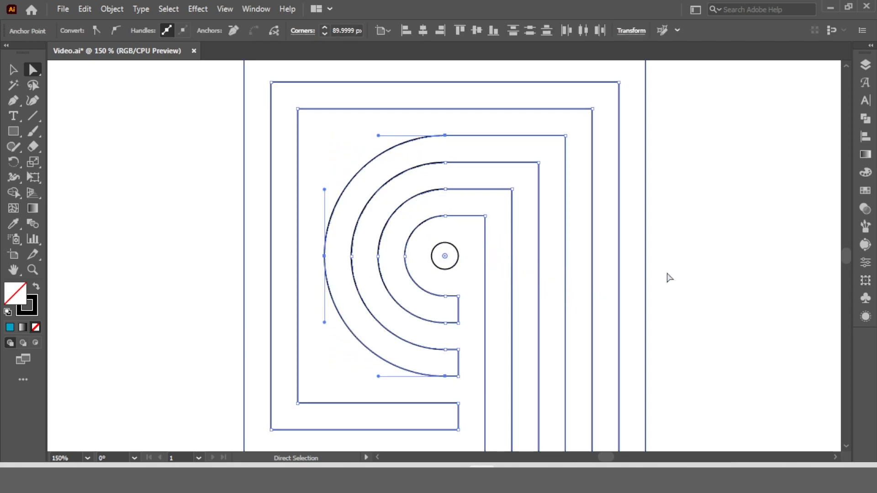
left_click(729, 255)
left_click_drag(287, 107, 319, 418)
left_click_drag(310, 123, 722, 303)
left_click(528, 249)
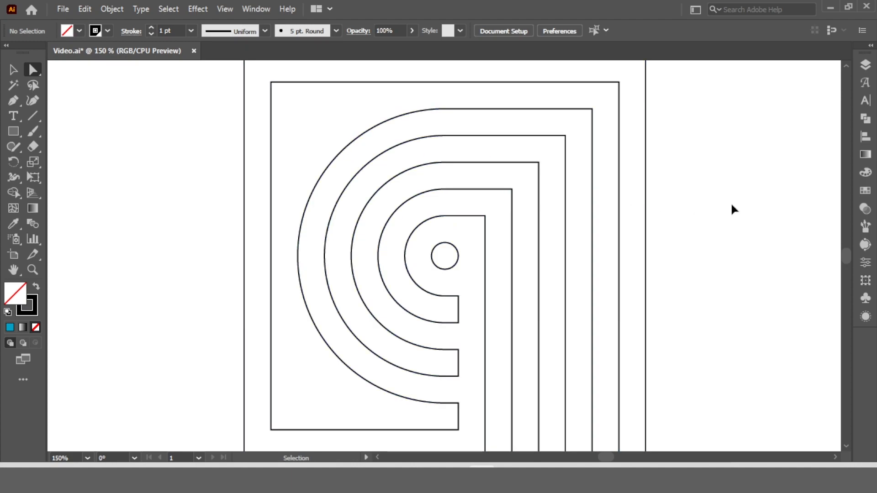
Step: Fully round the left corners of the two outermost contours so they curve concentrically with the inner ones
key("ctrl+minus")
left_click_drag(328, 173, 341, 365)
left_click_drag(337, 149, 670, 315)
left_click(681, 286)
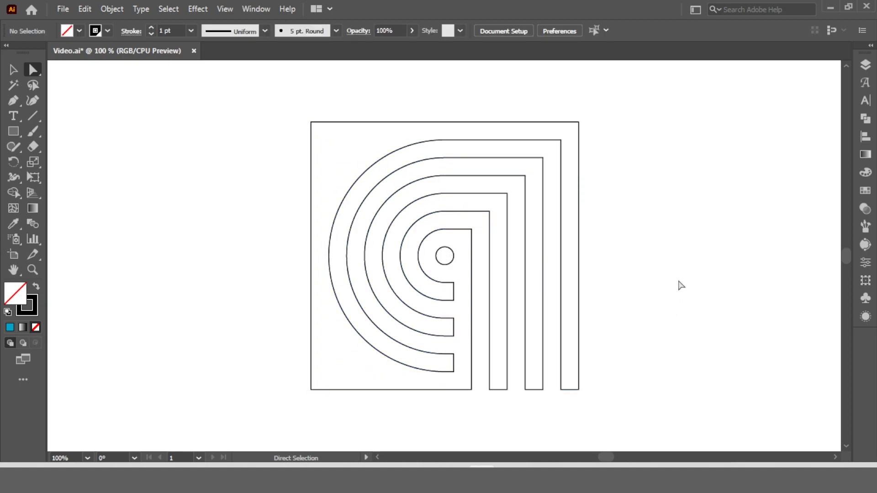
left_click_drag(280, 88, 323, 406)
left_click_drag(320, 131, 673, 248)
left_click(674, 250)
key("ctrl+equal")
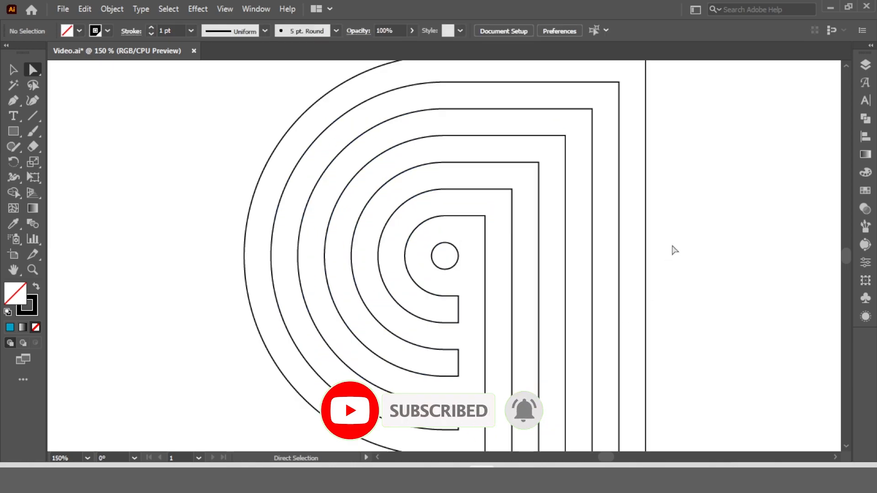
Step: Fully round the upper-right corners of the four innermost contours around the centre circle
left_click_drag(479, 230, 448, 272)
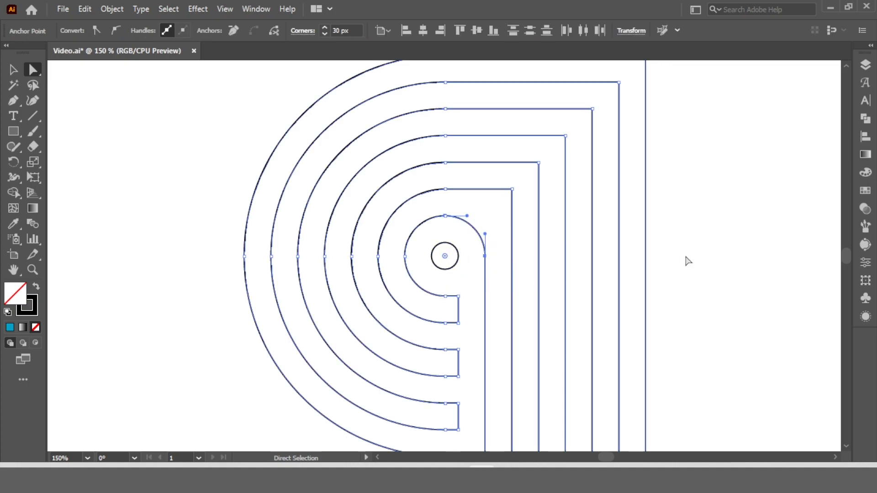
left_click(570, 238)
left_click_drag(524, 189, 443, 269)
left_click_drag(550, 153, 465, 288)
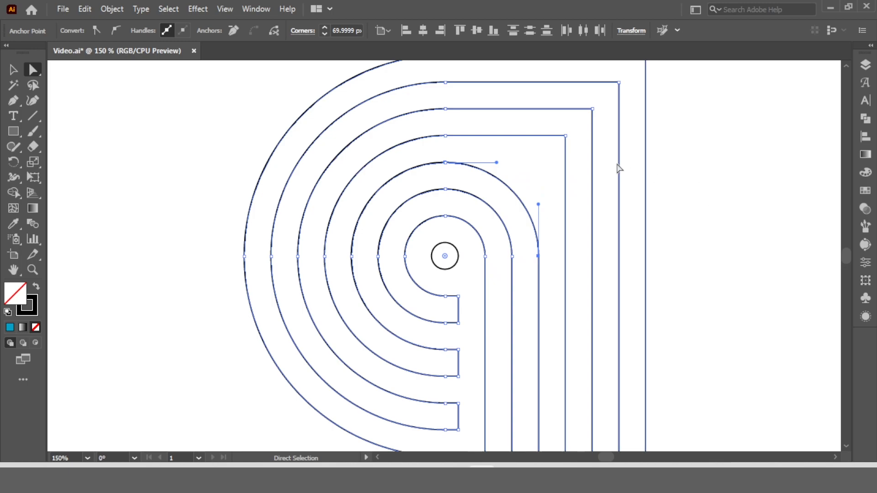
left_click_drag(582, 126, 447, 280)
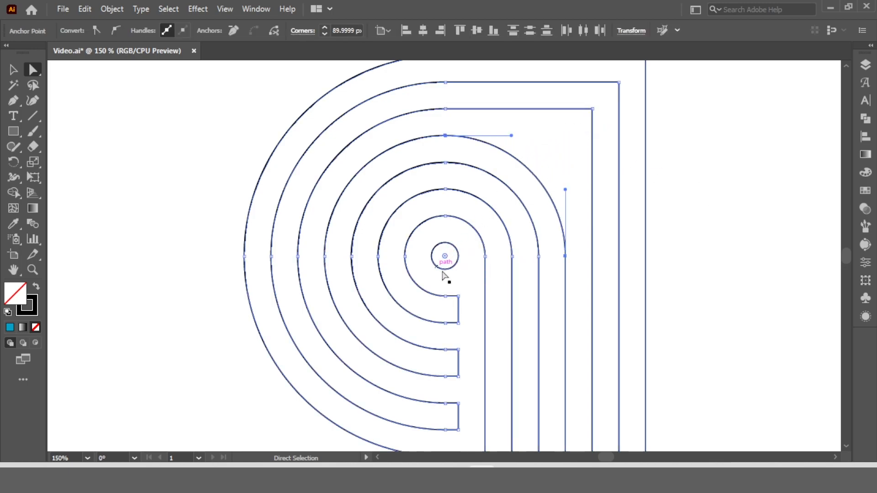
Step: Fully round the upper-right corners of the three remaining outer contours
left_click(747, 248)
left_click_drag(577, 125, 446, 255)
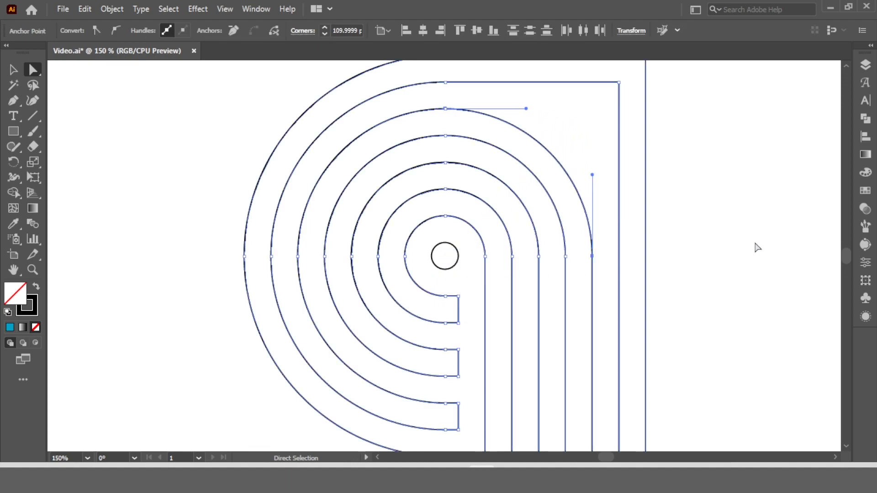
left_click(757, 247)
left_click_drag(635, 83, 427, 286)
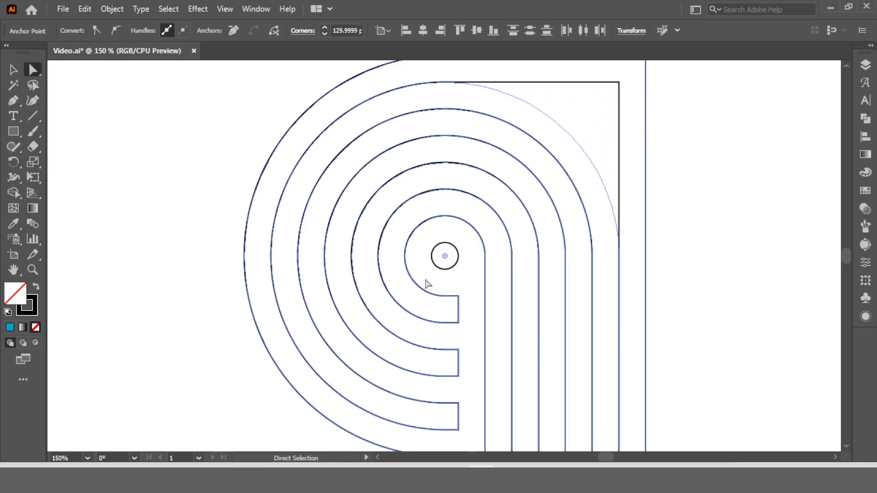
left_click(642, 270)
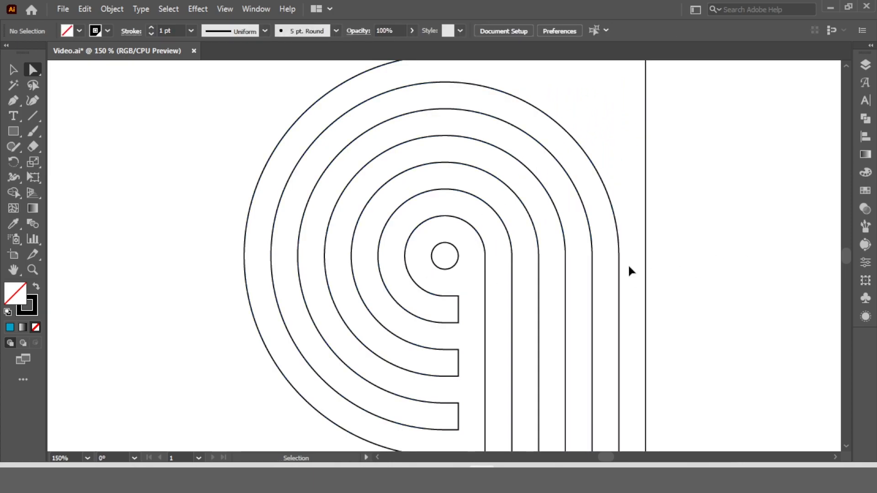
key("ctrl+1")
left_click_drag(596, 114, 306, 374)
left_click(306, 374)
Step: Fill the whole compound shape with black and remove its stroke
left_click(10, 71)
left_click_drag(215, 157, 599, 425)
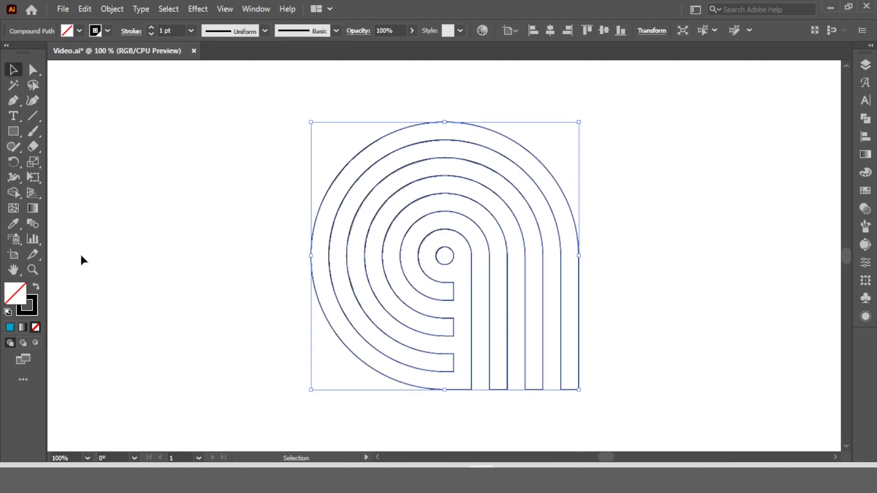
left_click(108, 31)
left_click(72, 32)
left_click(79, 31)
left_click(36, 52)
left_click(104, 32)
left_click(106, 31)
left_click(9, 52)
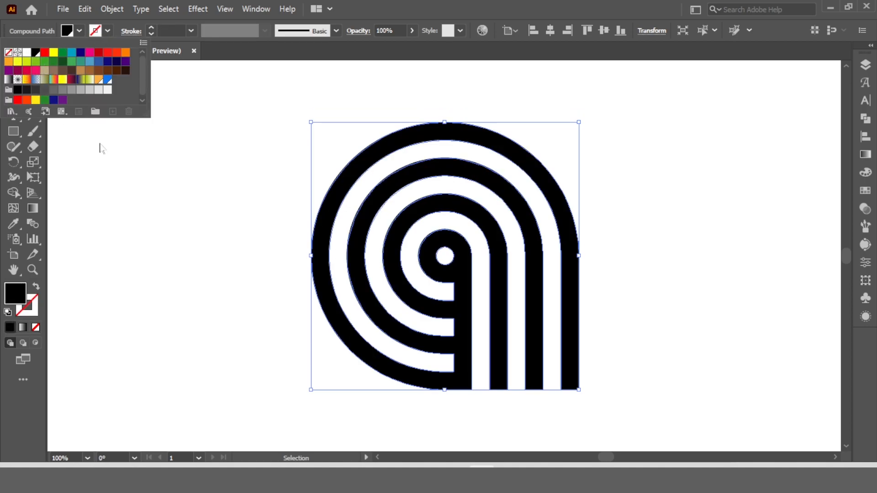
left_click(79, 132)
left_click(661, 158)
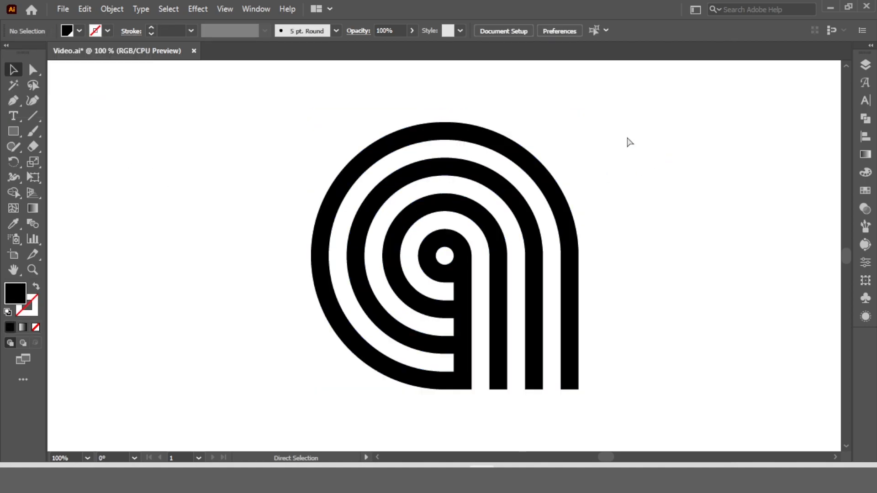
Step: Rotate the striped mark 45° so its stripe ends point down, and move it to the upper part of the artboard
key("ctrl+0")
left_click_drag(622, 152, 556, 253)
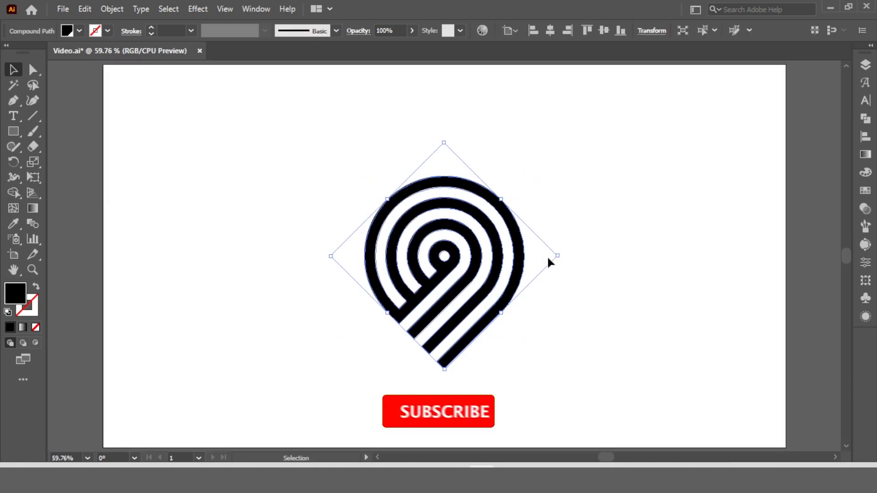
left_click_drag(487, 223, 480, 133)
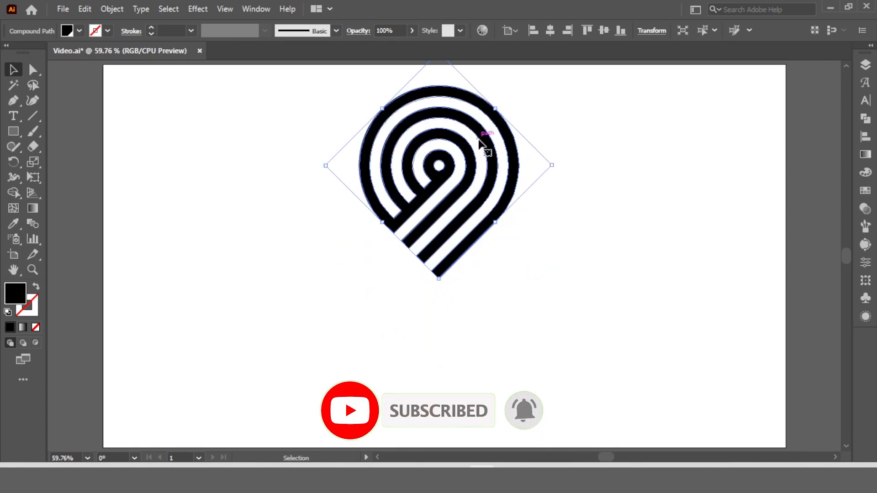
left_click(593, 156)
Step: Unite the rotated mark with Pathfinder so its bounding box resets to upright
left_click(439, 211)
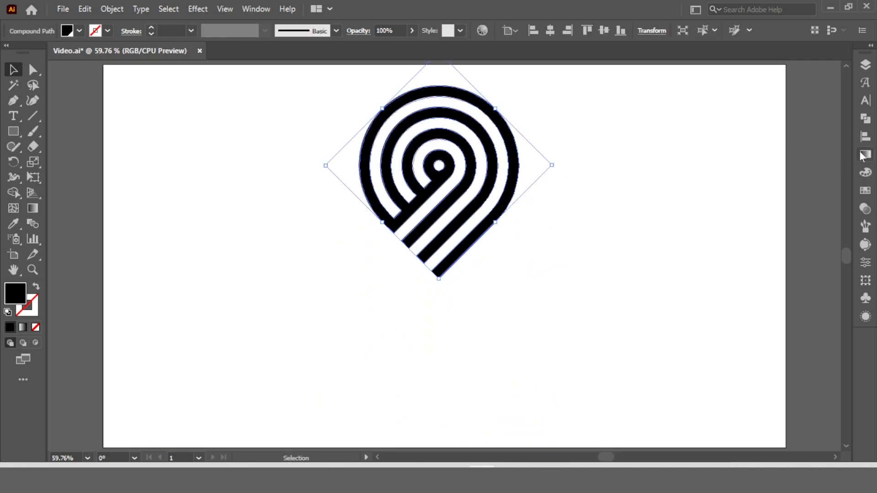
left_click(866, 119)
left_click(715, 94)
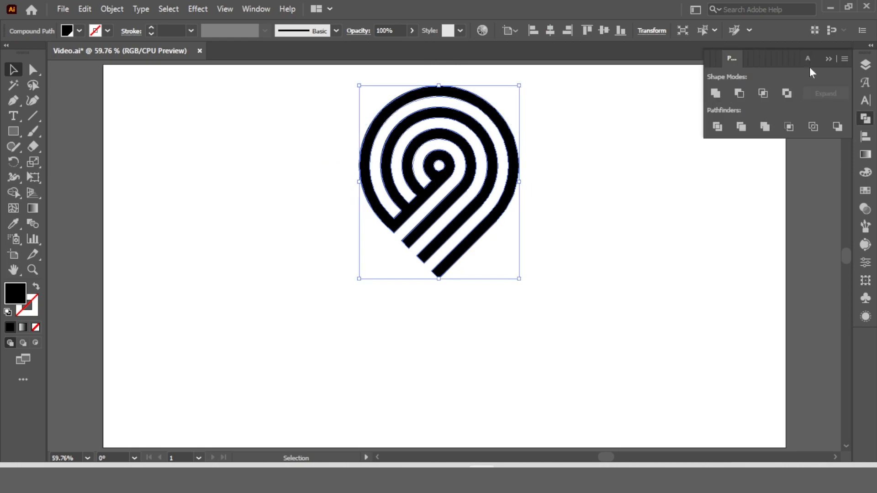
left_click(827, 58)
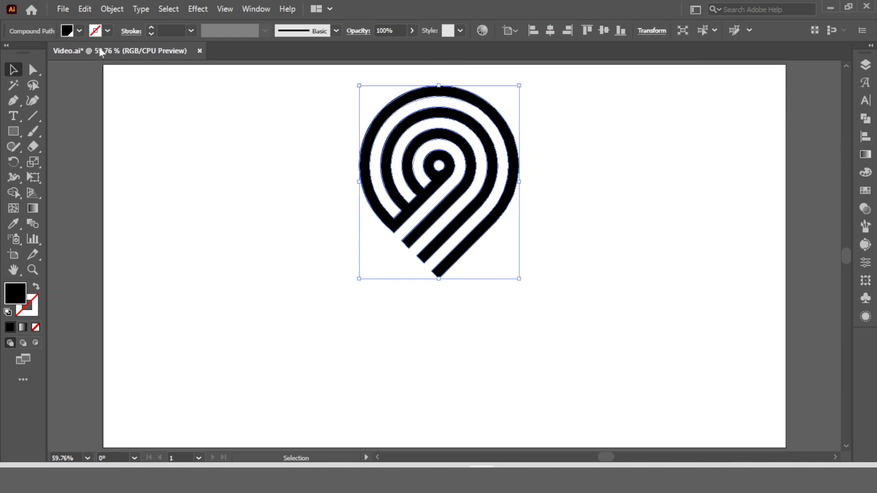
Step: Make a radial repeat of the mark with 4 instances
left_click(109, 10)
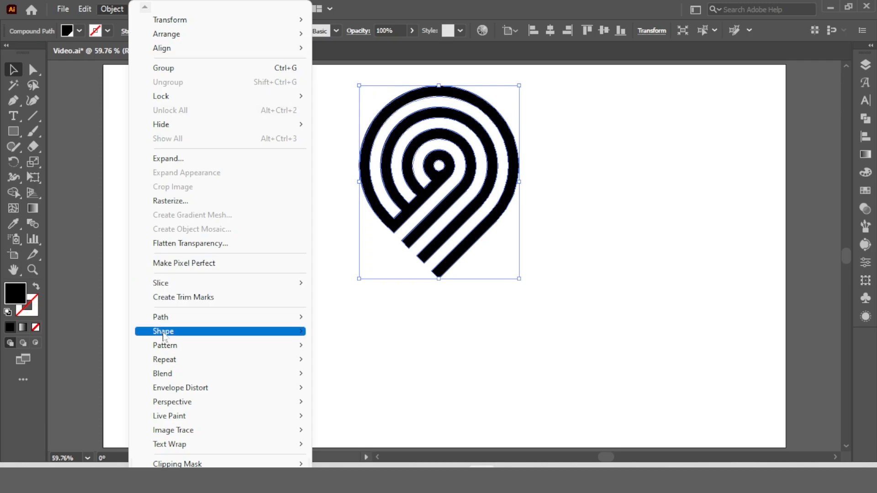
mouse_move(311, 364)
left_click(346, 361)
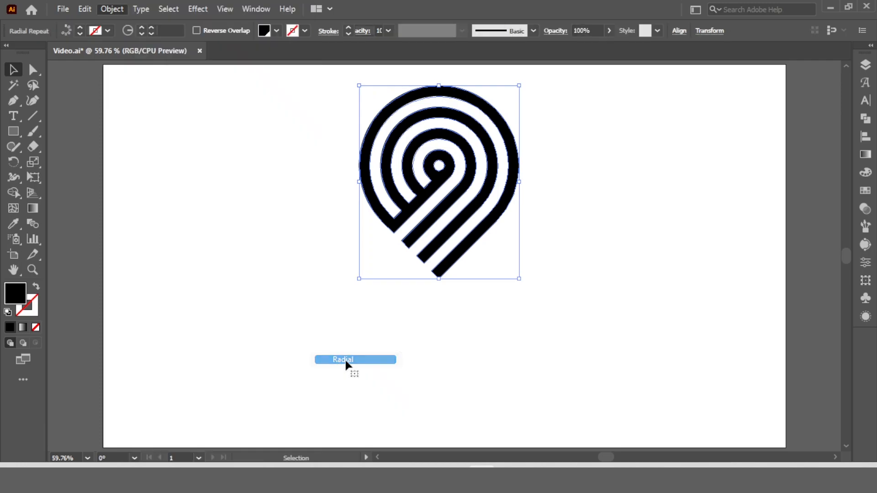
left_click(97, 30)
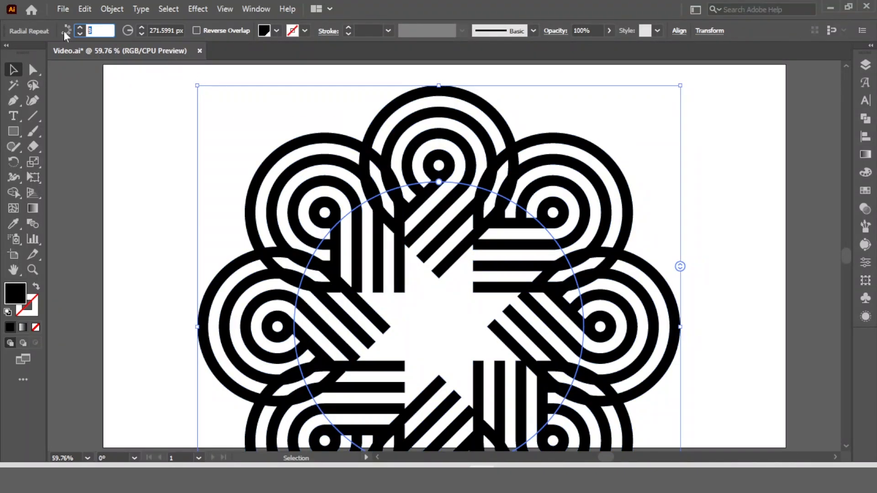
Step: Reduce the radial repeat's radius to 168 px so the stripe ends of the four copies interlock at the centre
left_click(180, 28)
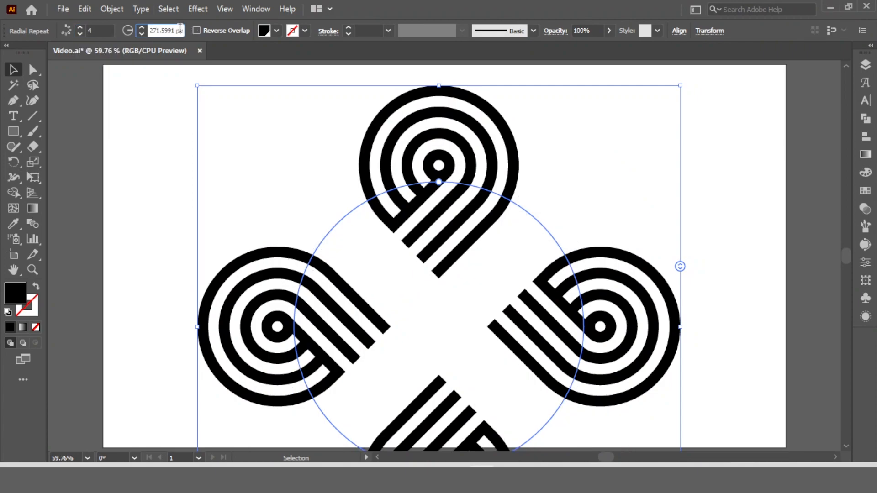
type("200")
key("Return")
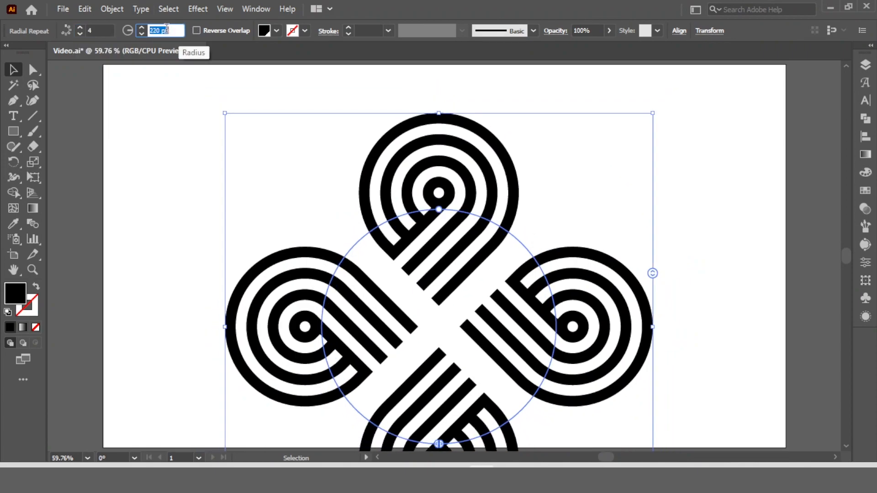
type("180")
key("Return")
type("160")
key("Return")
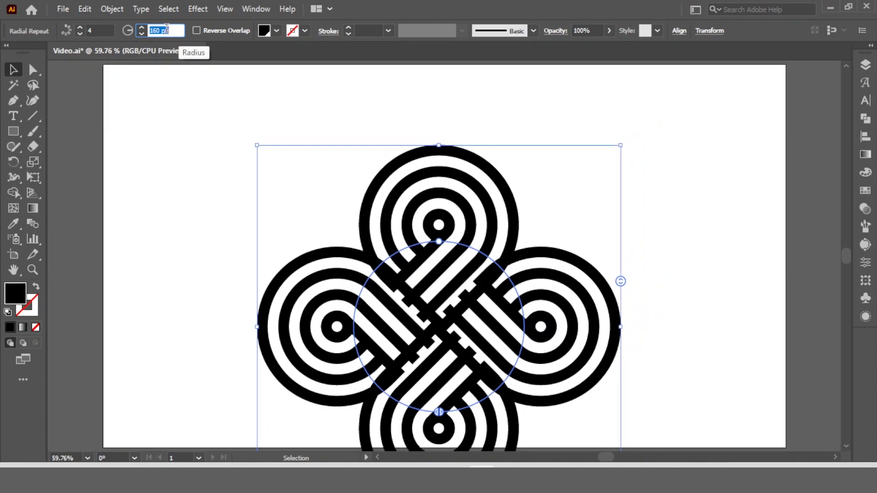
key("Up")
key("Up")
key("Up")
key("Up")
key("Up")
key("Up")
key("Up")
key("Up")
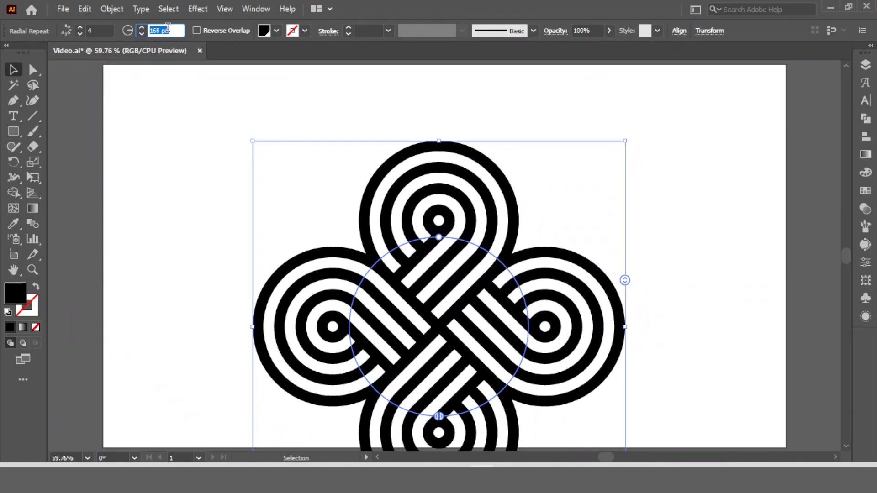
left_click(594, 192)
Step: Expand the radial repeat into regular editable artwork
left_click(420, 288)
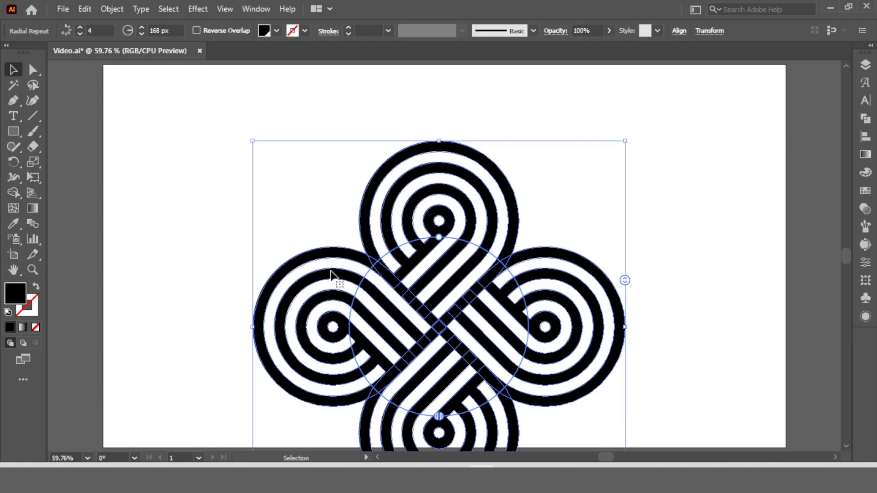
left_click(116, 9)
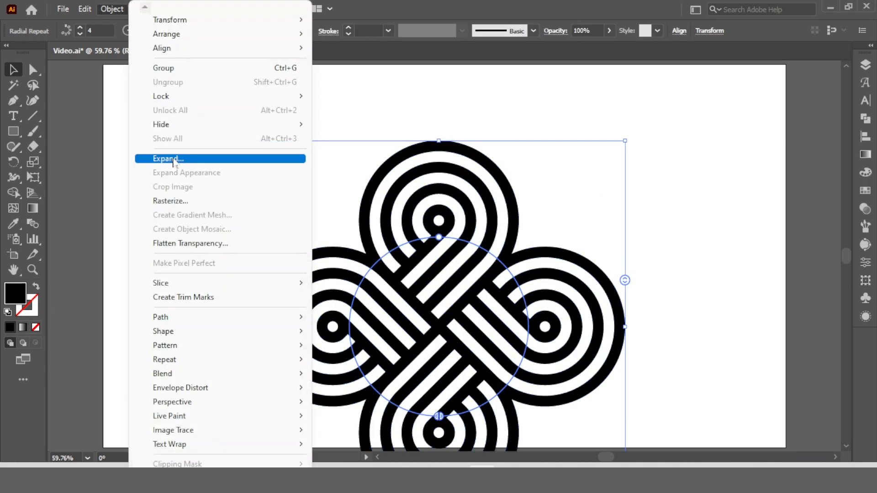
left_click(172, 157)
left_click(155, 320)
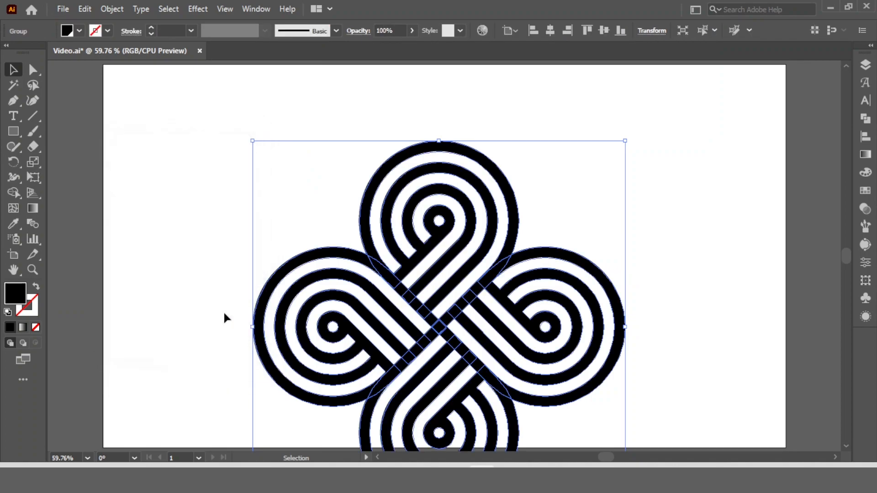
Step: Centre the expanded group horizontally and vertically on the artboard
left_click(865, 137)
left_click(731, 93)
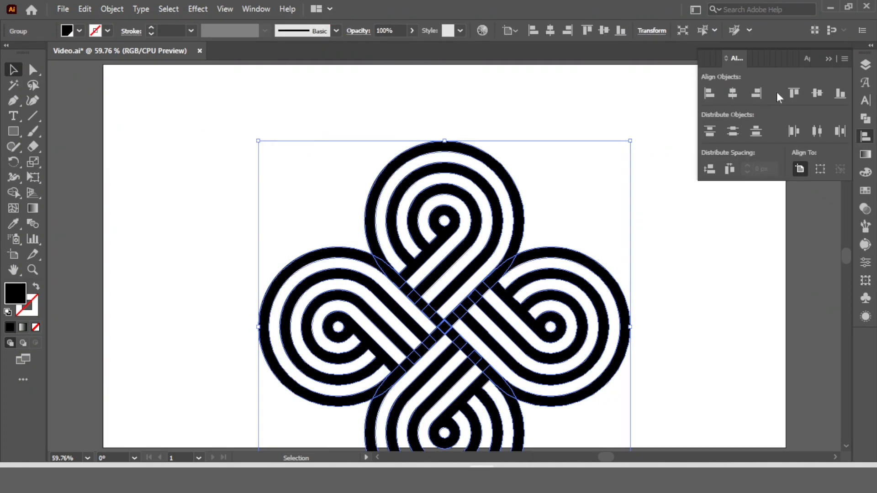
left_click(817, 94)
left_click(828, 59)
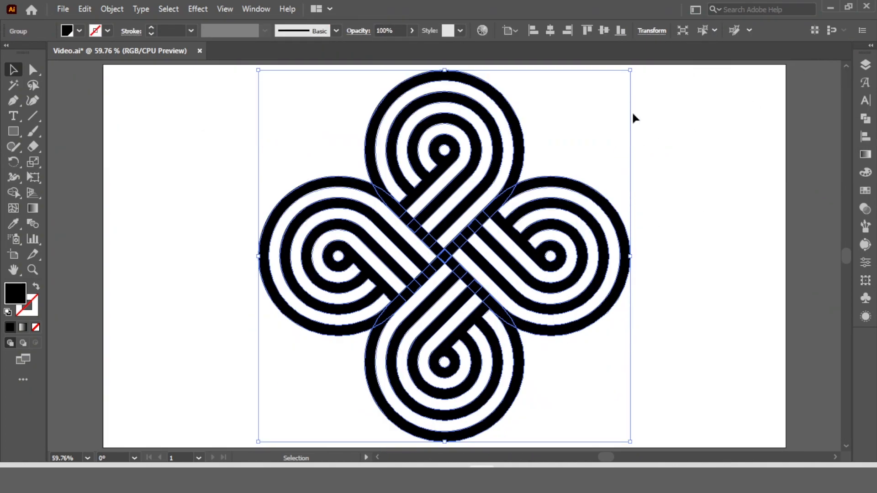
Step: Scale the four-loop group down to about half its size and rotate it 45° about its centre
left_click_drag(630, 71, 594, 228)
left_click(639, 165)
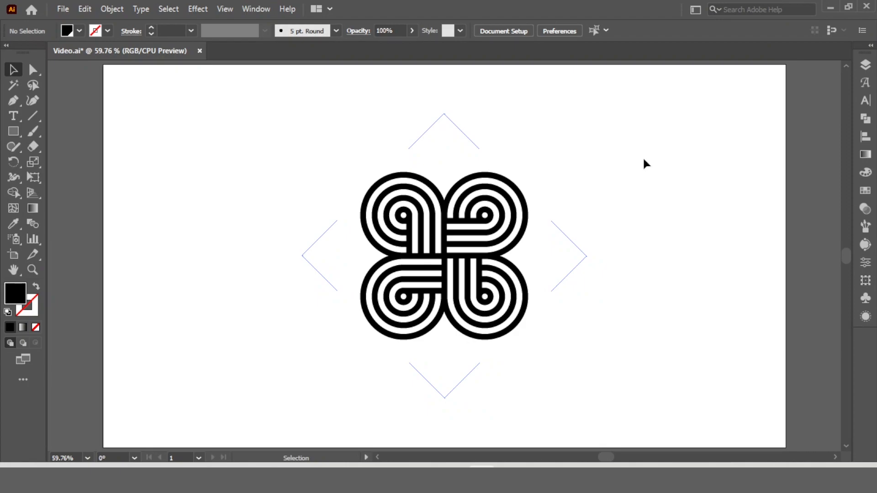
Step: Unite all four loops into a single shape with Pathfinder
key("ctrl+a")
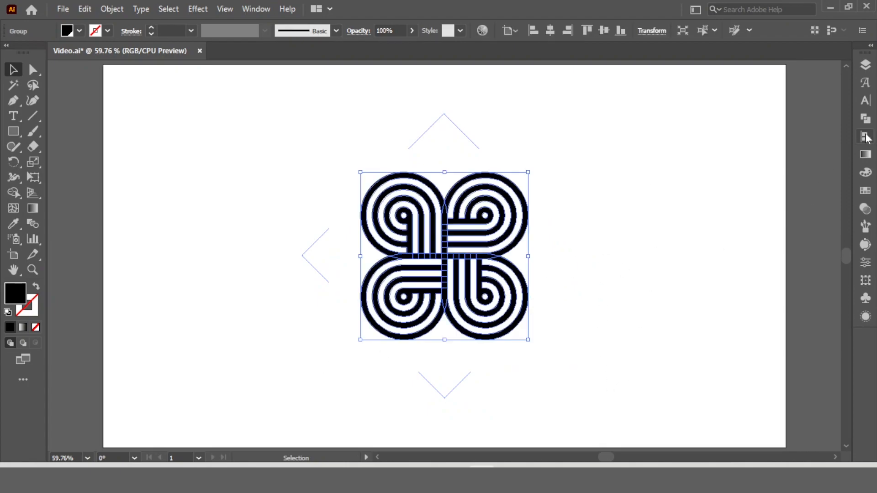
left_click(865, 118)
left_click(716, 95)
left_click(603, 174)
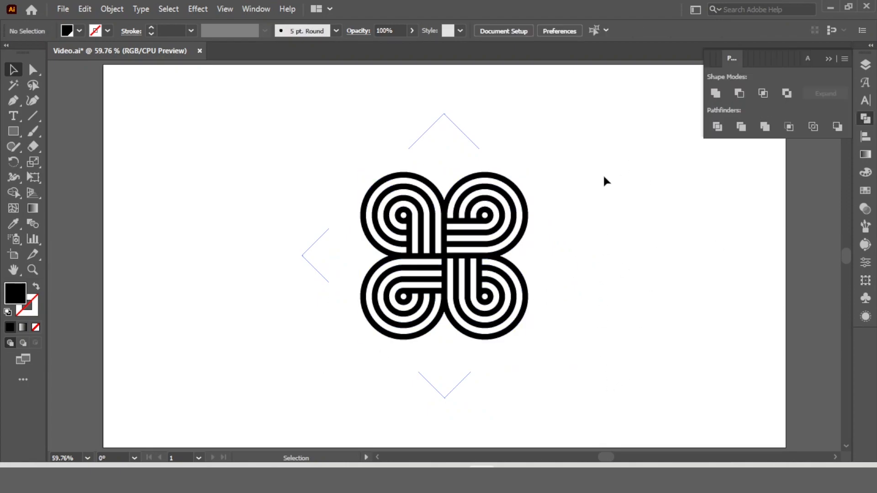
key("ctrl+equal")
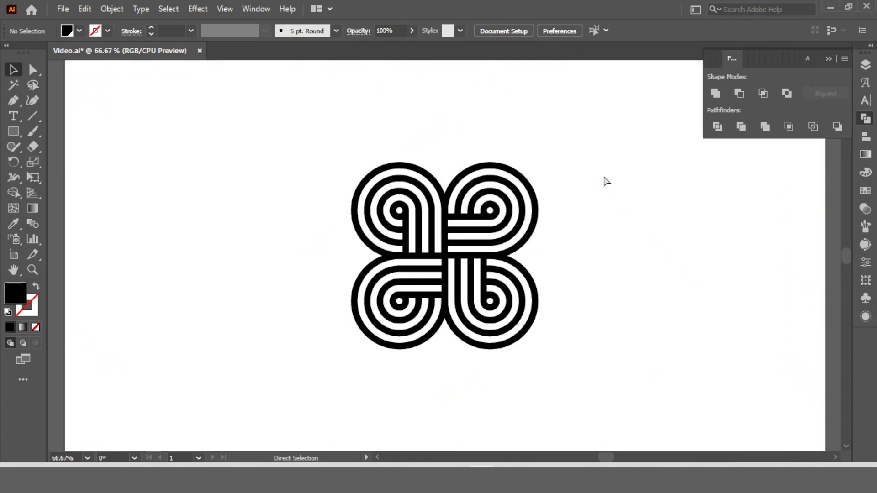
key("ctrl+minus")
left_click(834, 58)
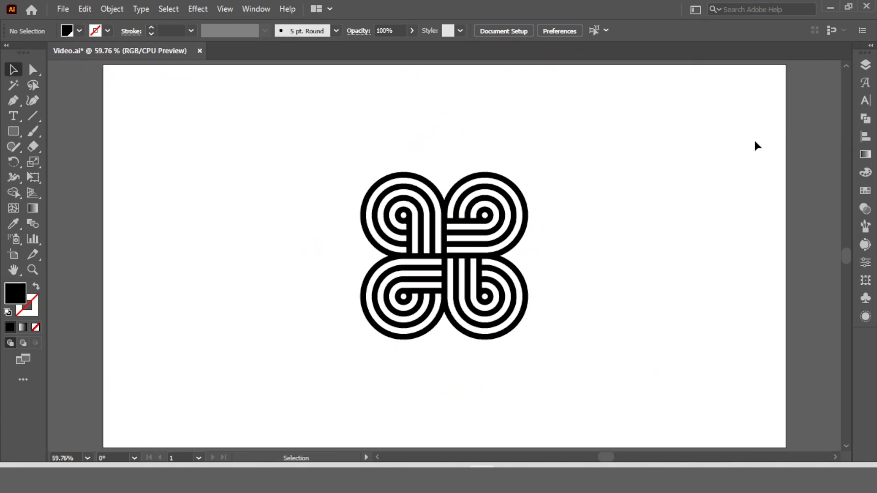
Step: Create a white 1280 × 720 px rectangle without a stroke
left_click_drag(13, 131, 56, 129)
left_click(79, 30)
left_click(26, 52)
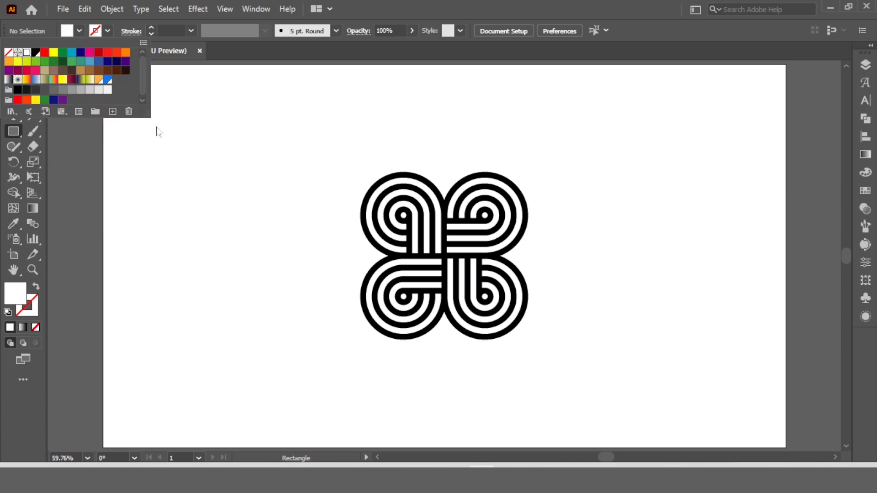
left_click(224, 138)
left_click(208, 126)
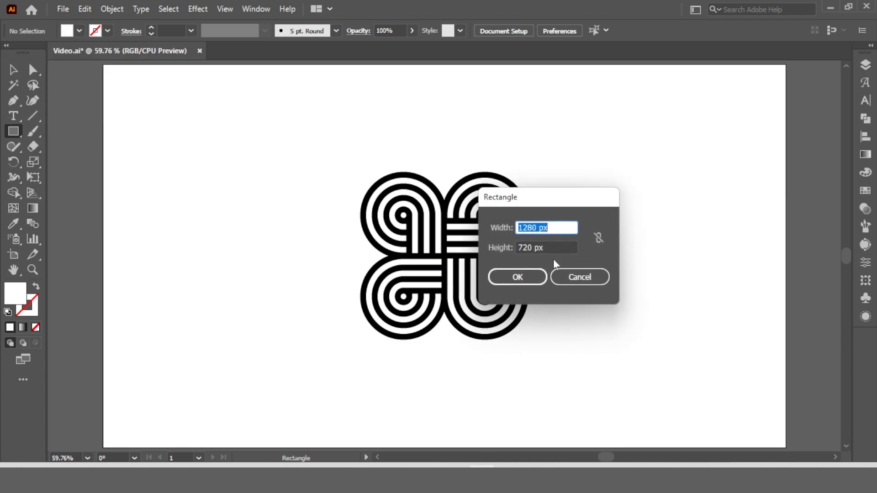
left_click(524, 278)
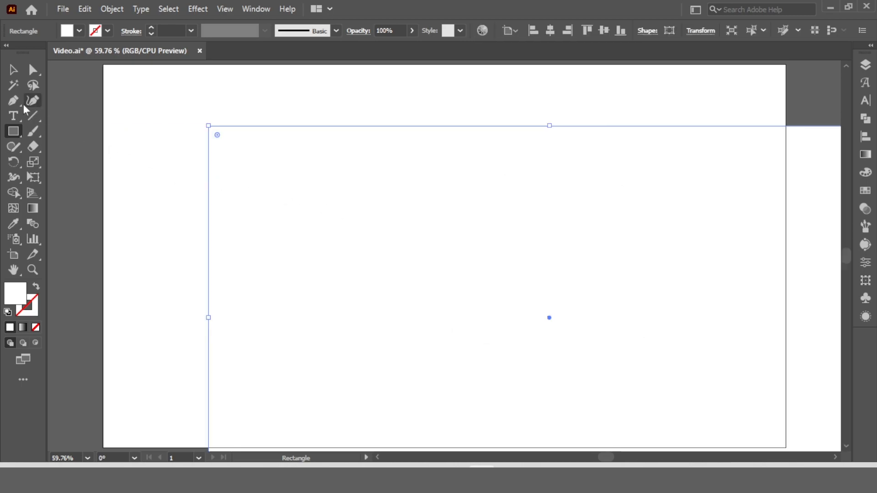
Step: Send the white rectangle behind the logo and centre it horizontally and vertically on the artboard
left_click(13, 70)
right_click(432, 297)
mouse_move(544, 397)
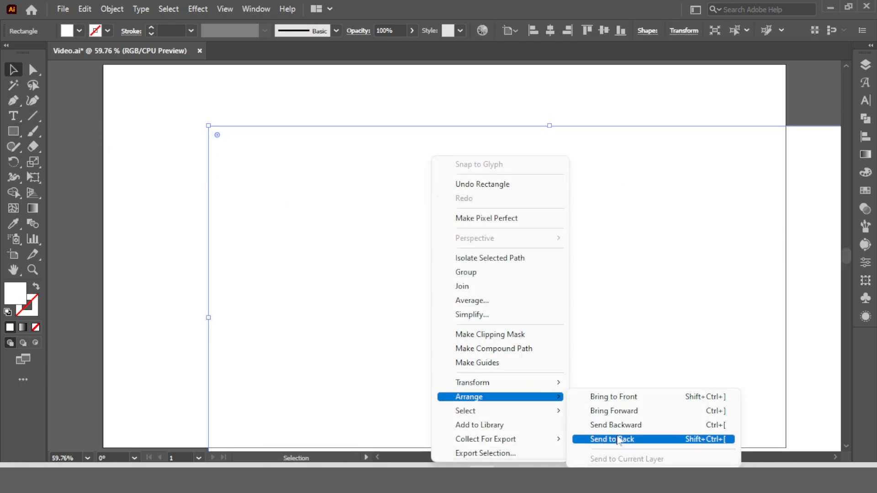
left_click(619, 439)
left_click(864, 137)
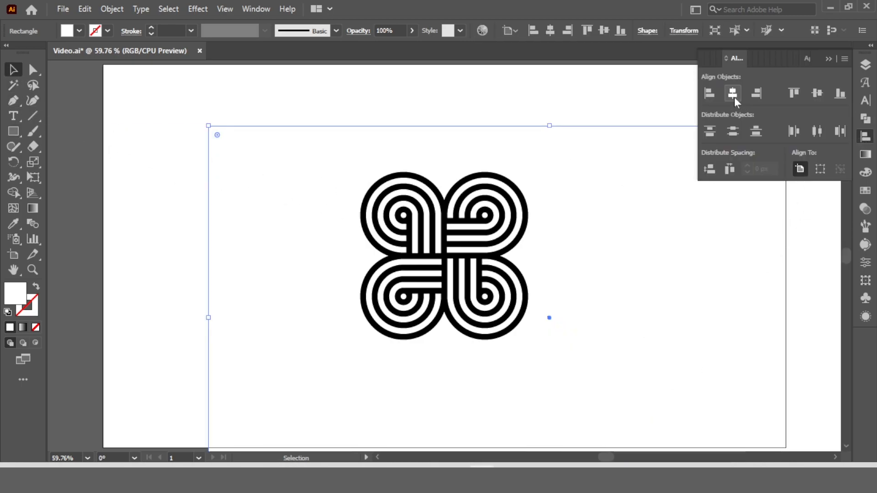
left_click(732, 94)
left_click(817, 93)
left_click(829, 59)
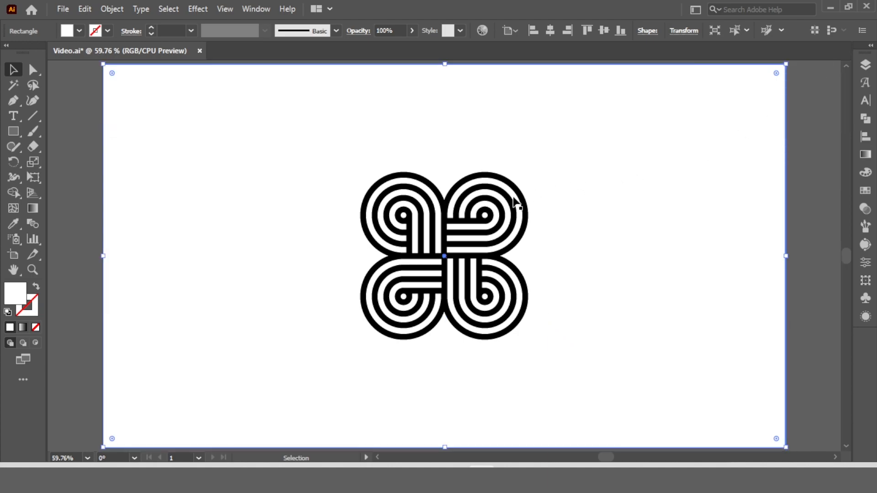
Step: Fill the four-loop logo with the yellow-to-red linear gradient swatch
left_click(426, 190)
left_click(68, 32)
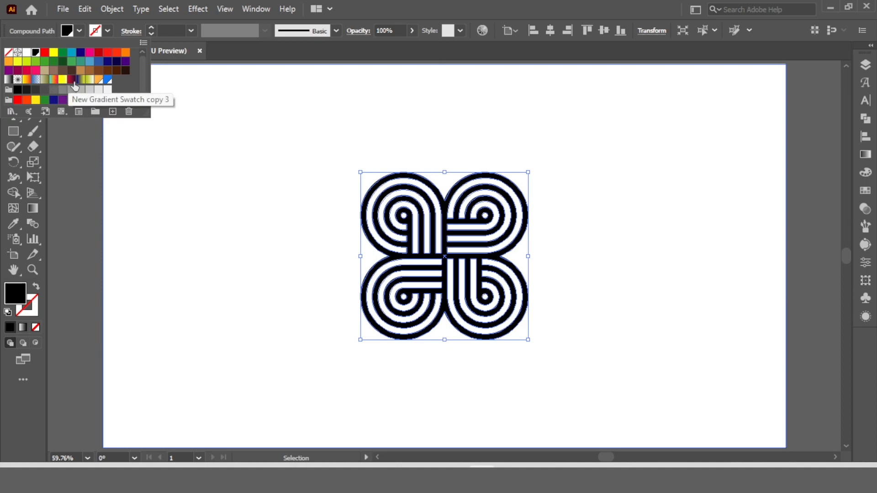
left_click(27, 80)
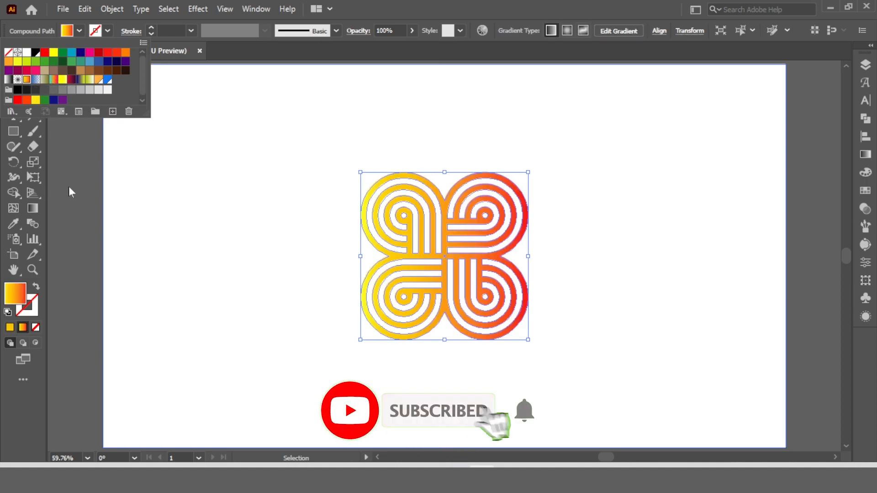
Step: Change the background rectangle's fill to black
left_click(725, 134)
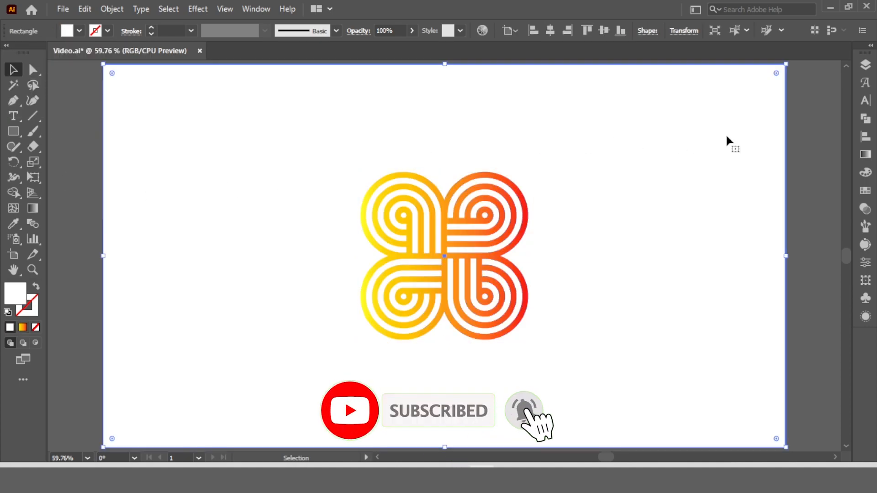
left_click(69, 32)
left_click(36, 53)
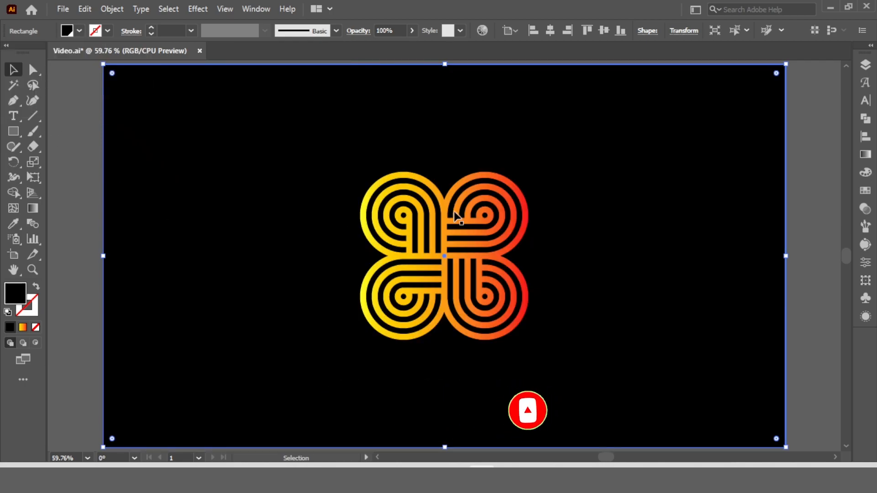
Step: Redirect the logo's gradient vertically so it runs from yellow at the upper loops to red at the lower loops, and deselect the artwork
left_click(460, 196)
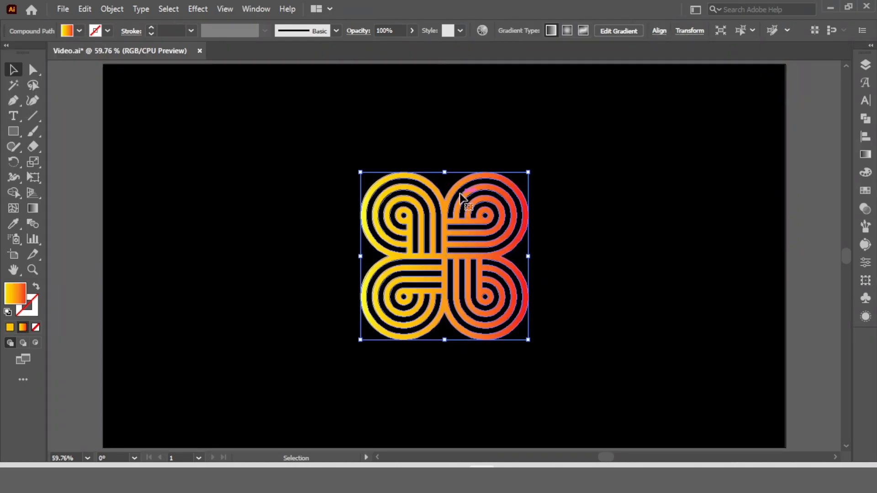
left_click(33, 208)
left_click_drag(444, 198, 444, 330)
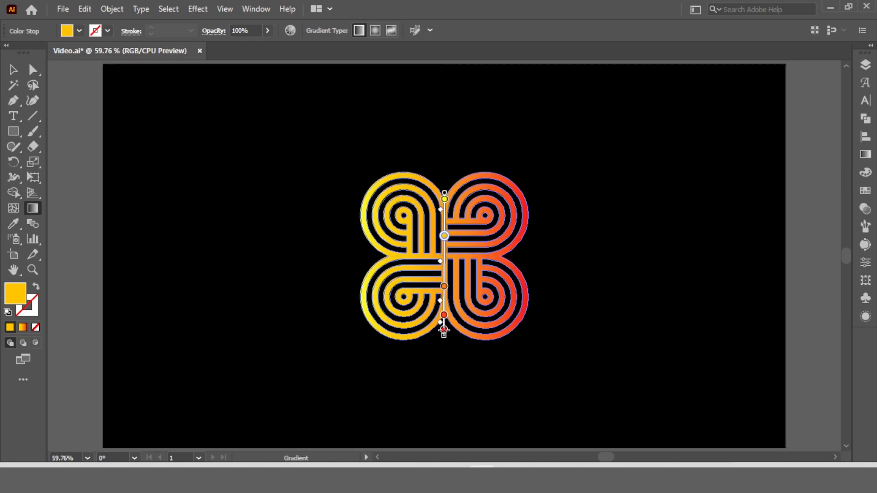
left_click(13, 69)
left_click(102, 190)
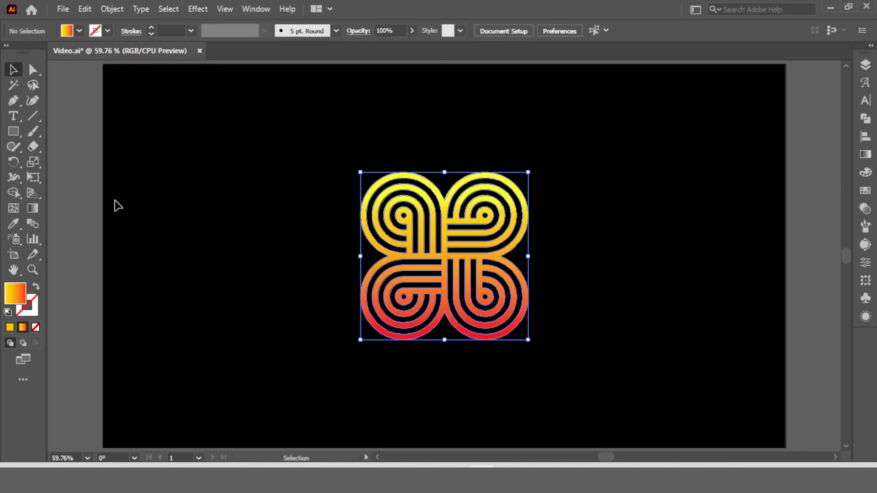
left_click(528, 229)
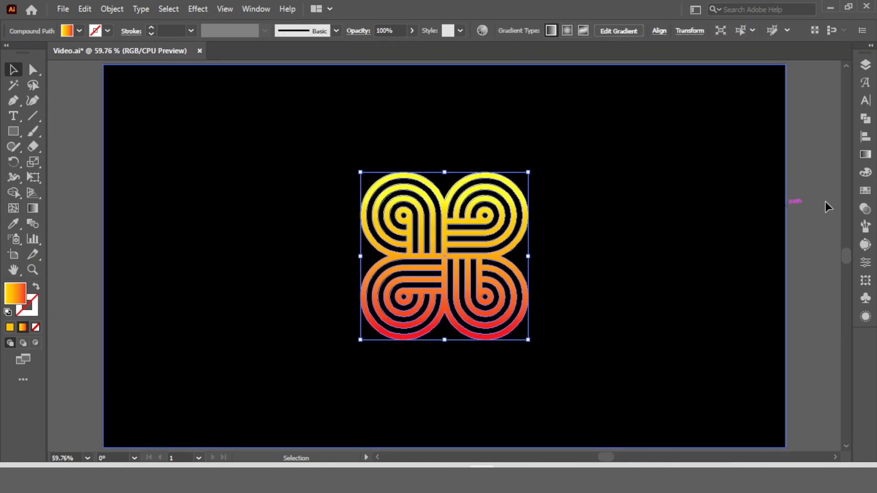
left_click(823, 231)
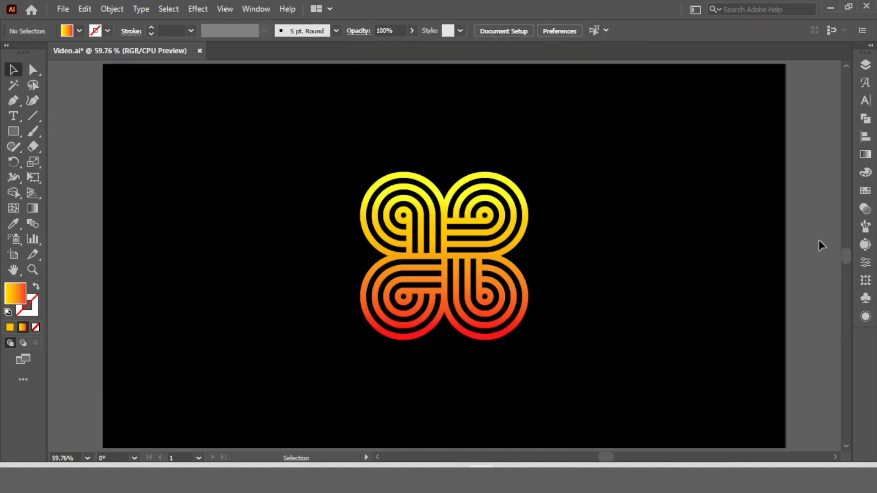